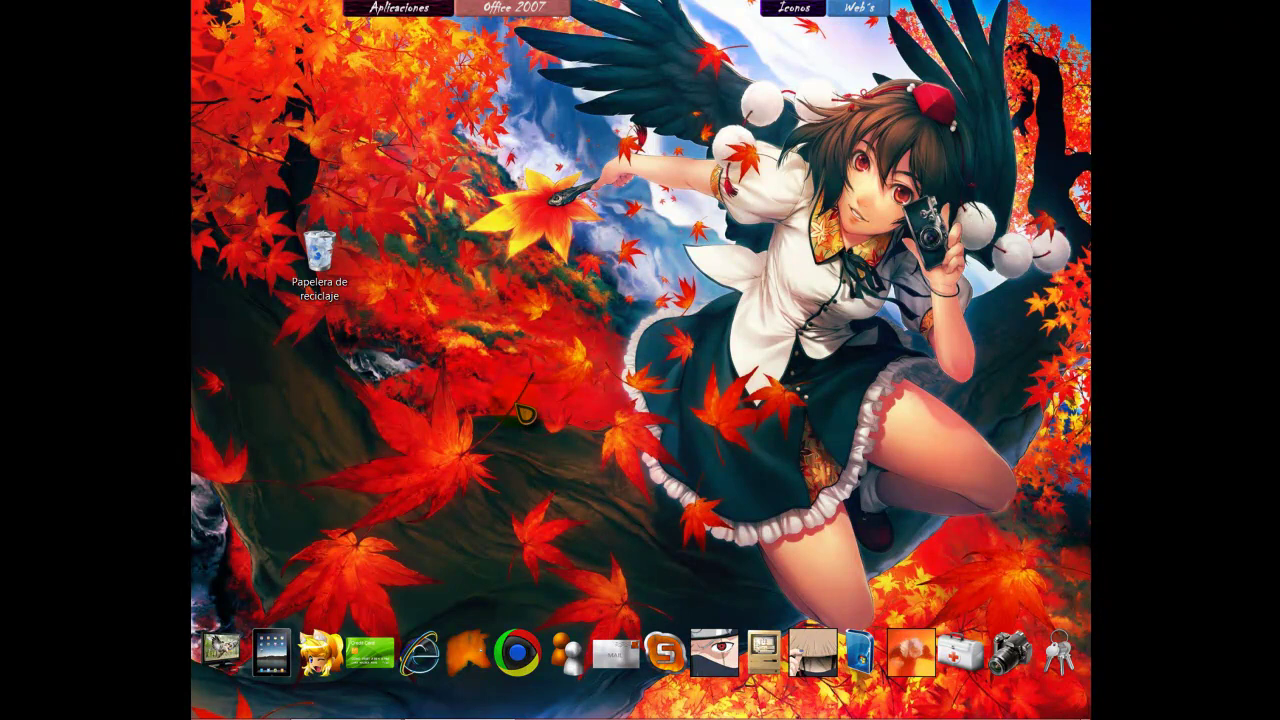
- Run msconfig to open System Configuration and show its boot (Arranque) settings
{"action": "key", "text": "super+r"}
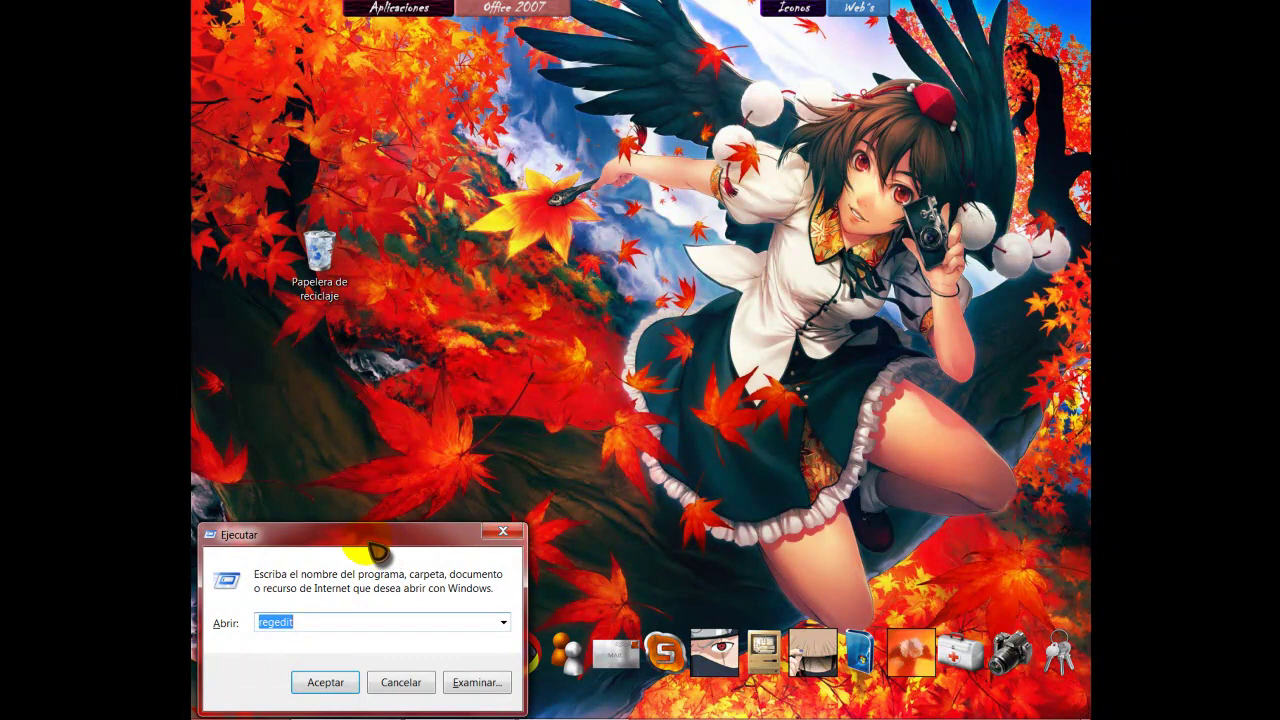
{"action": "left_click", "coordinate": [297, 622]}
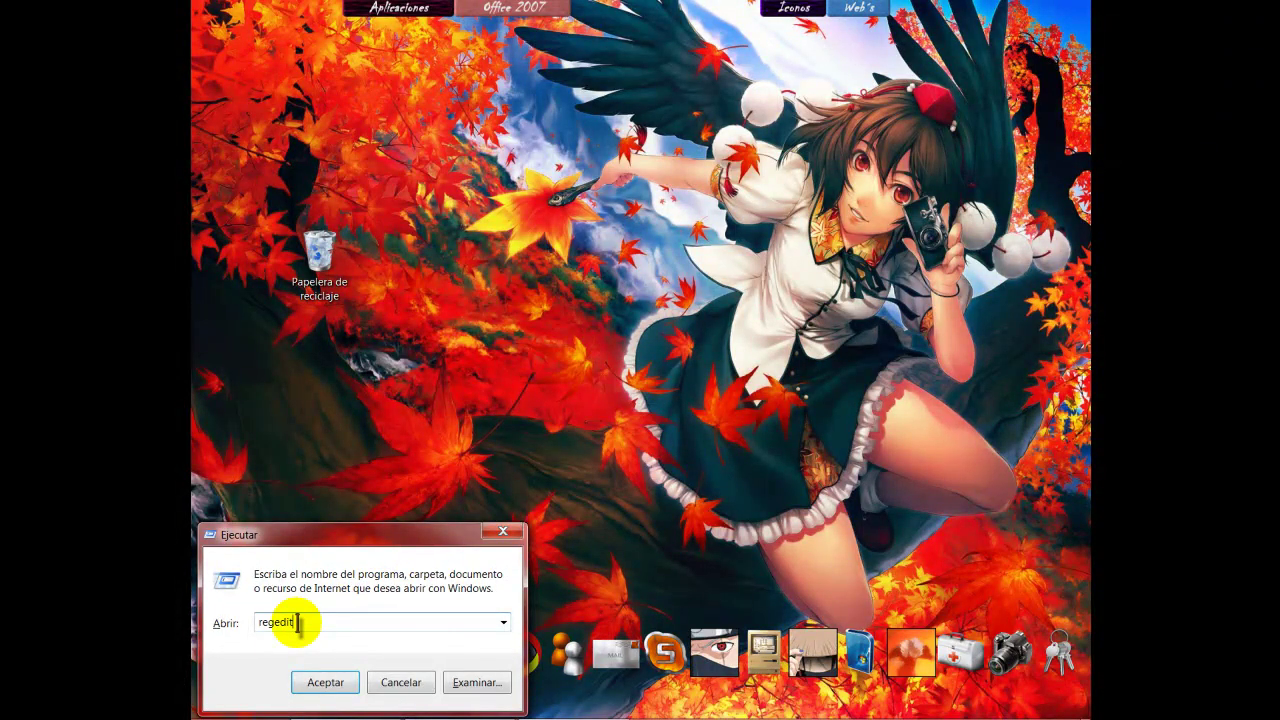
{"action": "key", "text": "BackSpace"}
{"action": "key", "text": "BackSpace"}
{"action": "key", "text": "BackSpace"}
{"action": "key", "text": "BackSpace"}
{"action": "key", "text": "BackSpace"}
{"action": "key", "text": "BackSpace"}
{"action": "key", "text": "BackSpace"}
{"action": "type", "text": "ms"}
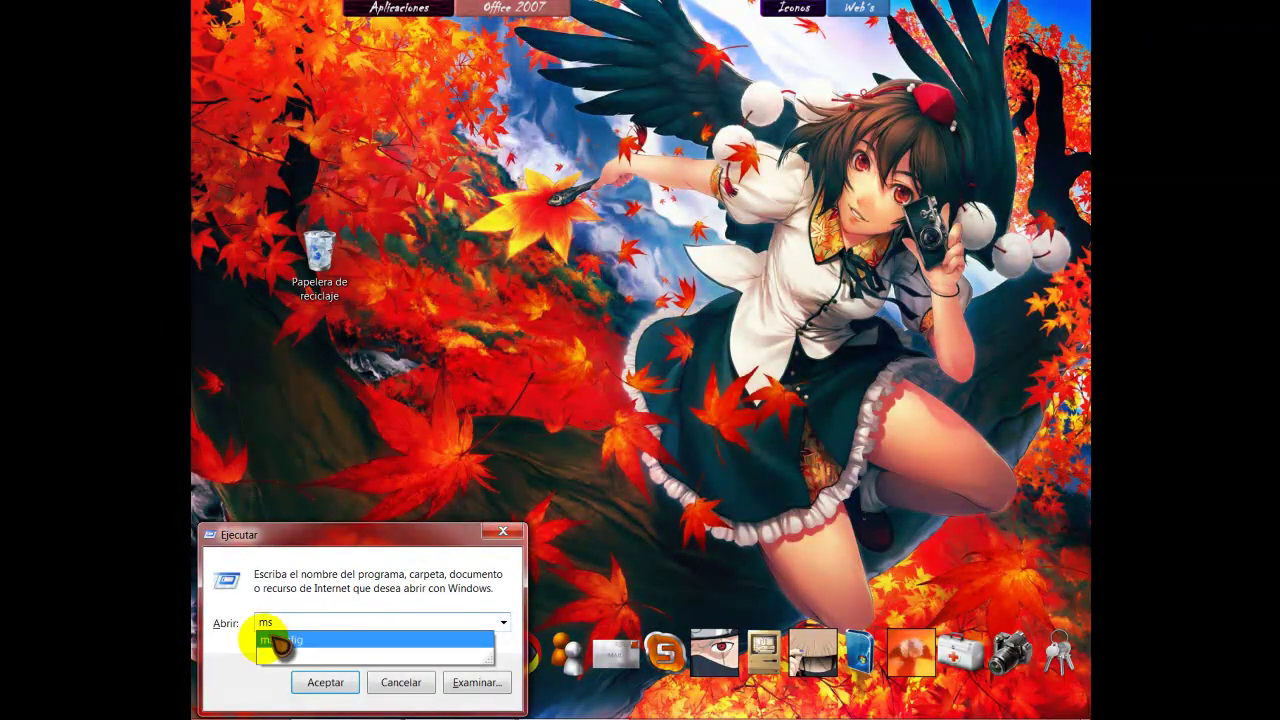
{"action": "left_click", "coordinate": [280, 641]}
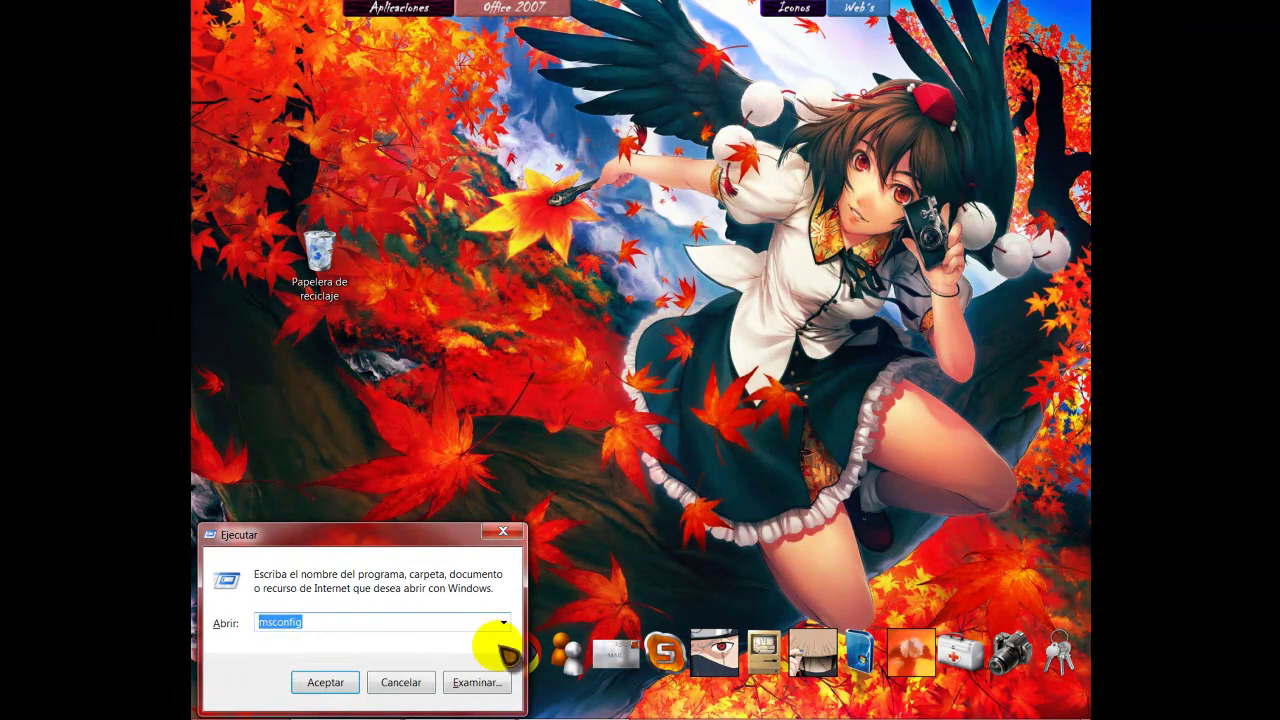
{"action": "left_click", "coordinate": [326, 683]}
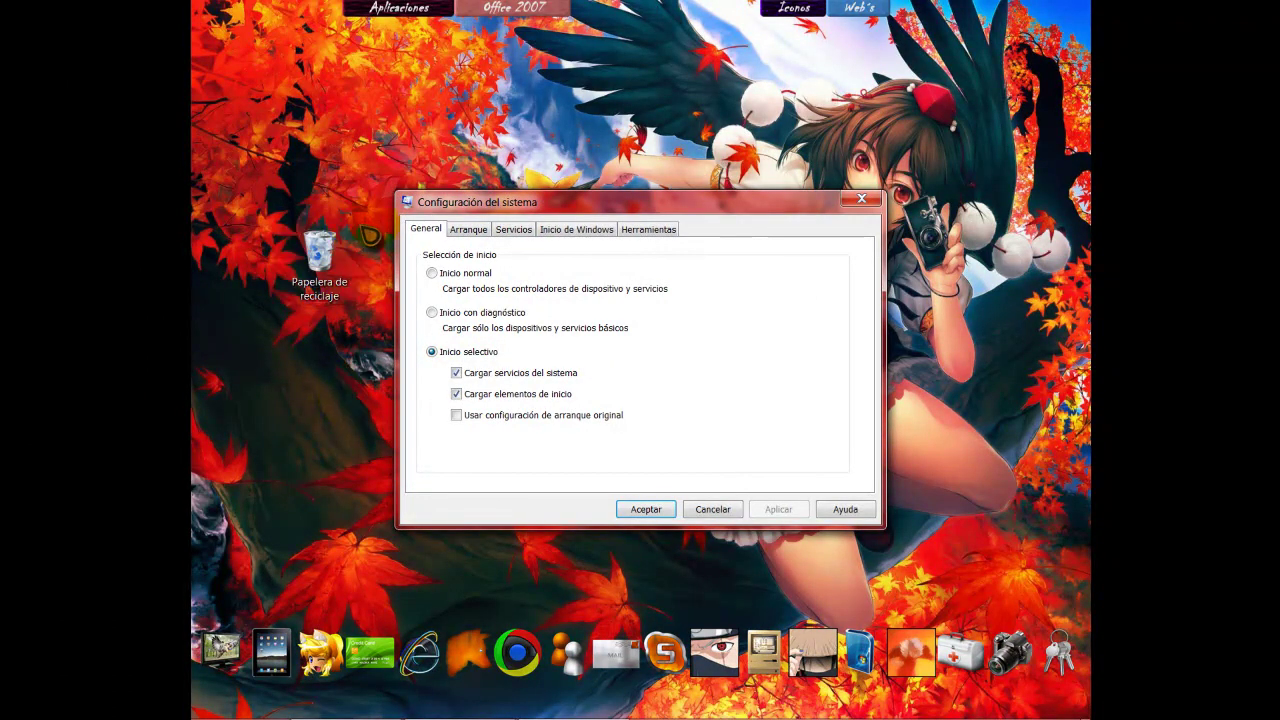
{"action": "left_click", "coordinate": [469, 231]}
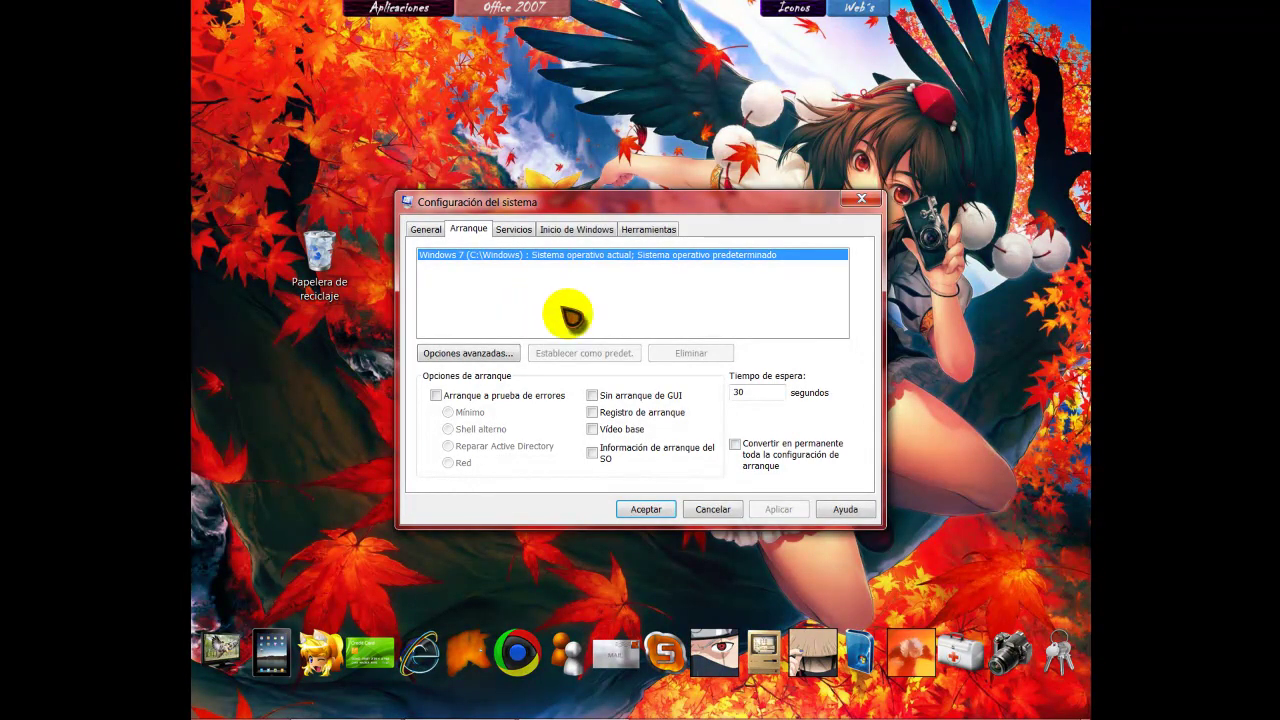
- Switch the "Sin arranque de GUI" boot option on and back off, and apply the boot settings
{"action": "left_click", "coordinate": [592, 396]}
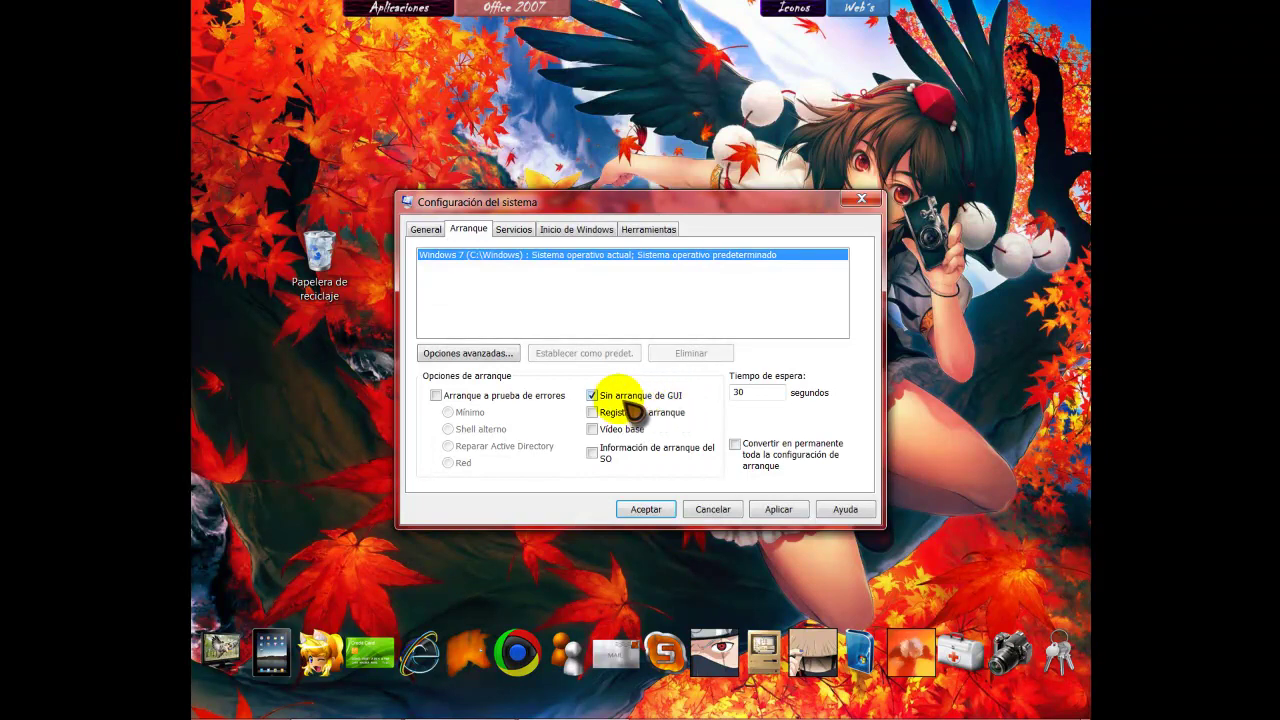
{"action": "left_click", "coordinate": [592, 396]}
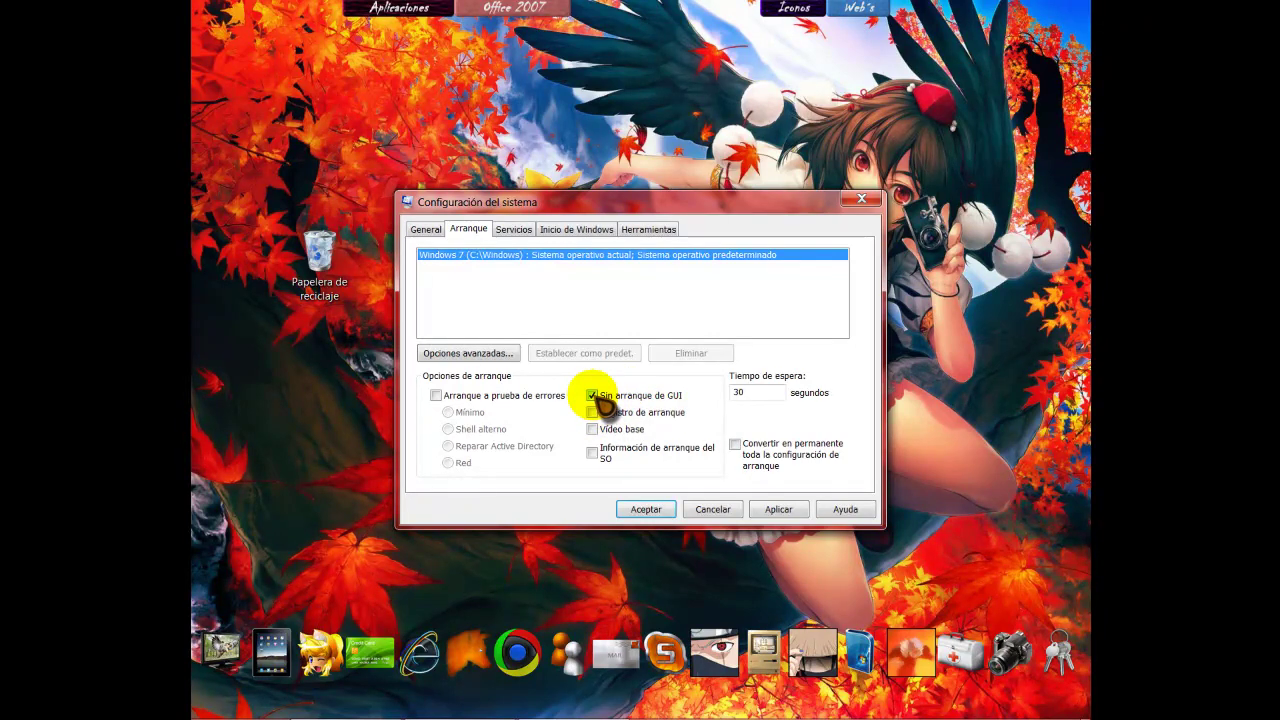
{"action": "left_click", "coordinate": [593, 397]}
{"action": "left_click", "coordinate": [593, 397]}
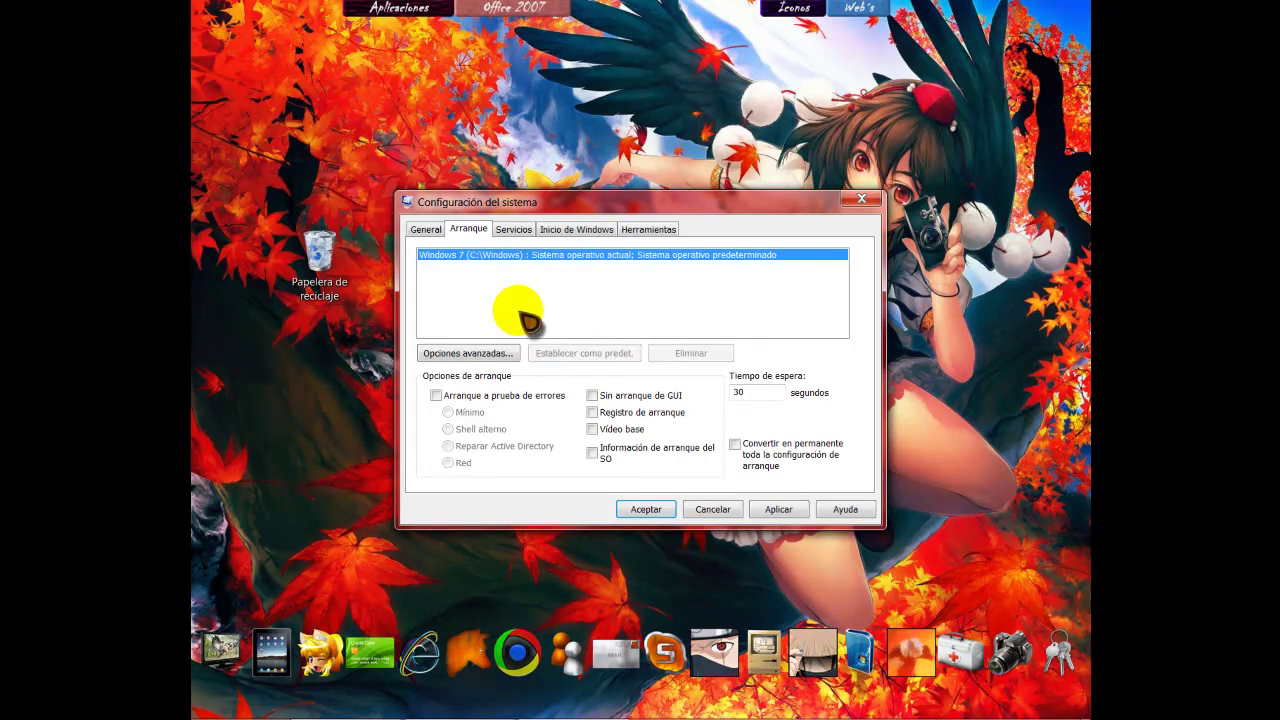
{"action": "key", "text": "alt+a"}
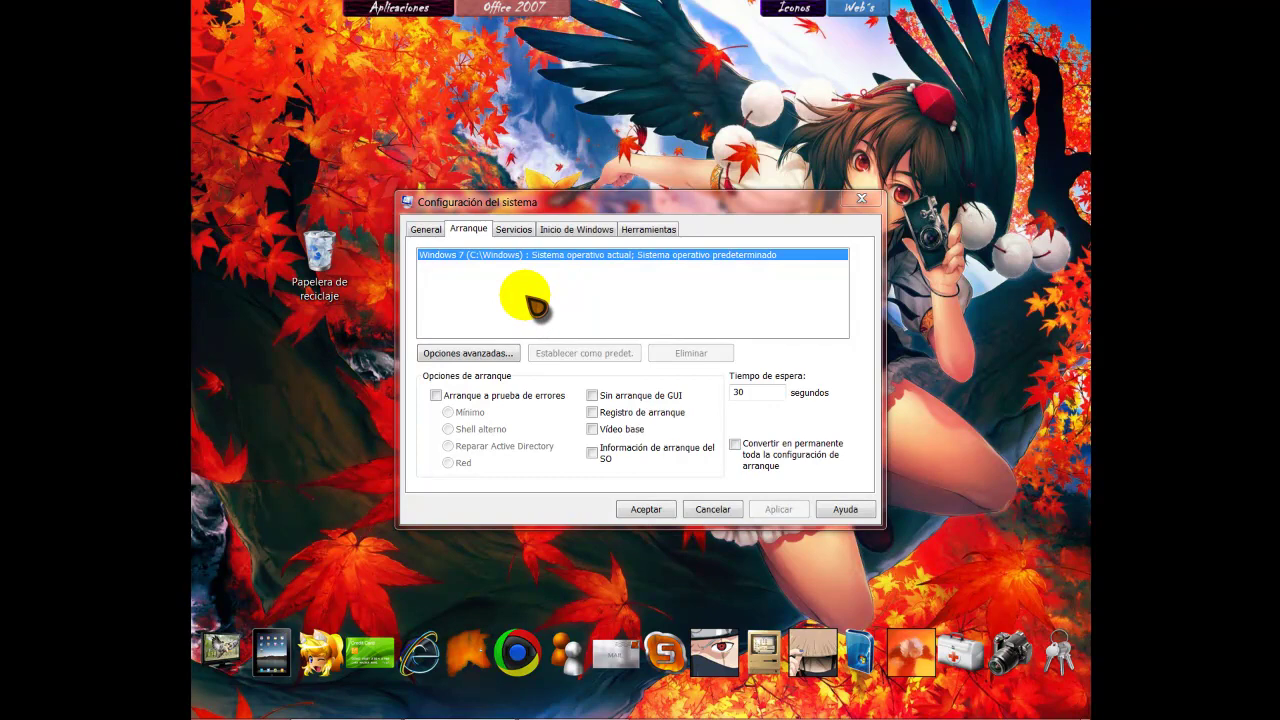
- In the advanced boot options, enable "Número de procesadores" and set it to 2
{"action": "left_click", "coordinate": [470, 353]}
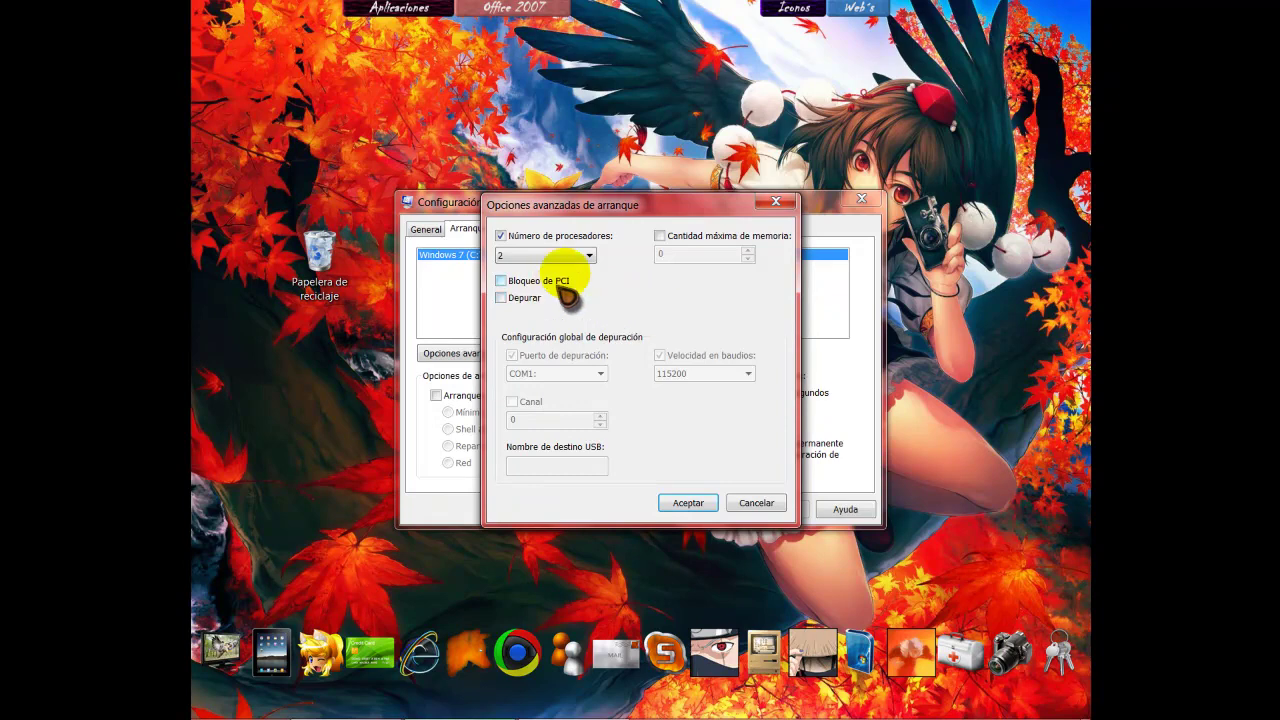
{"action": "left_click", "coordinate": [502, 237]}
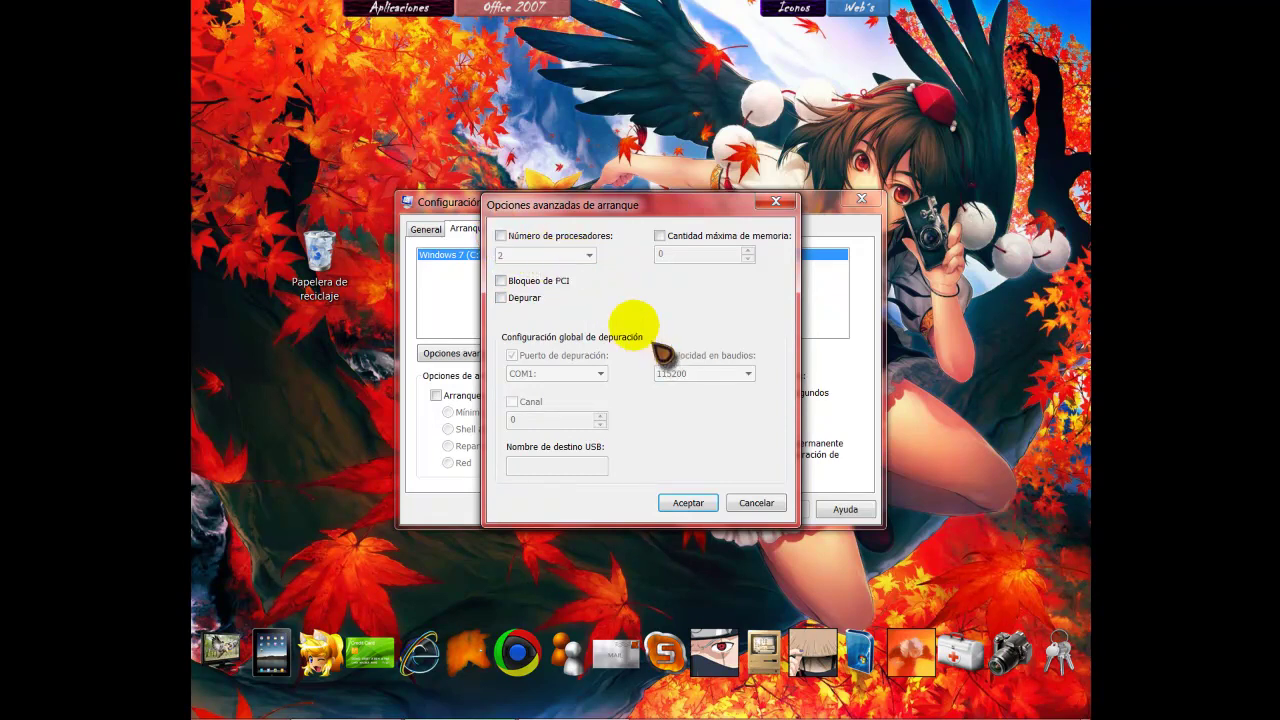
{"action": "left_click", "coordinate": [590, 254]}
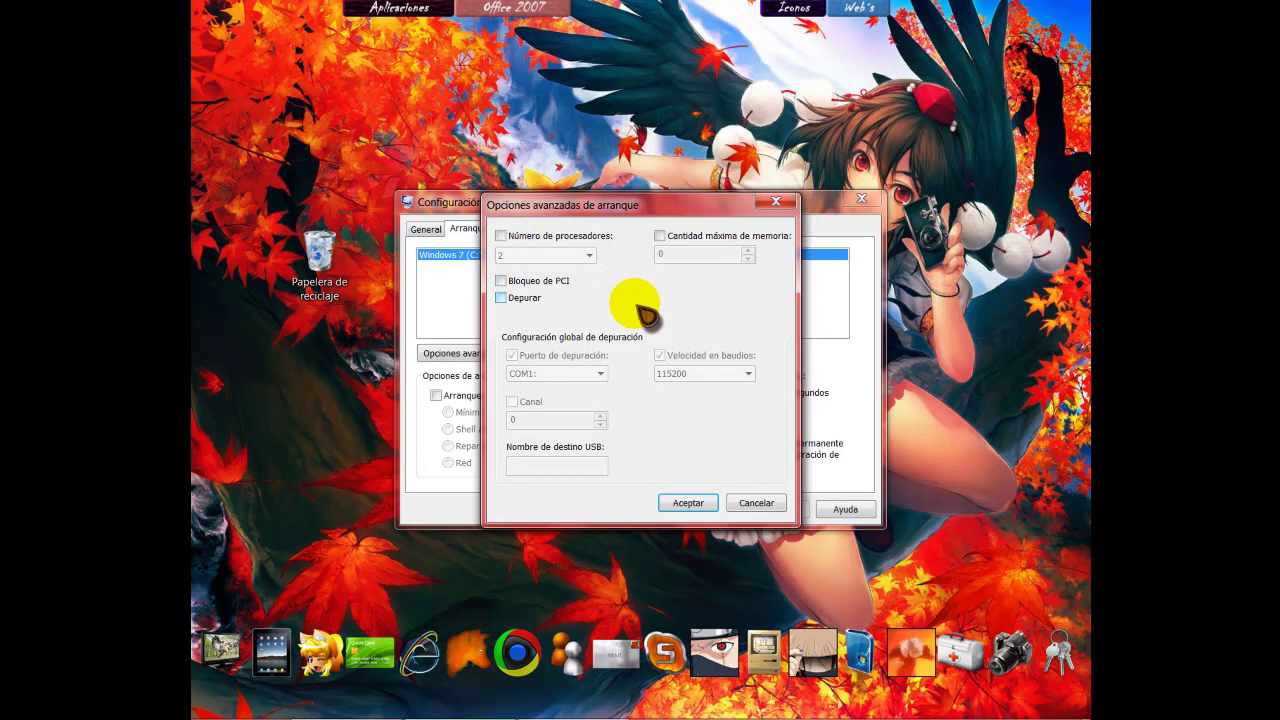
{"action": "left_click", "coordinate": [501, 237]}
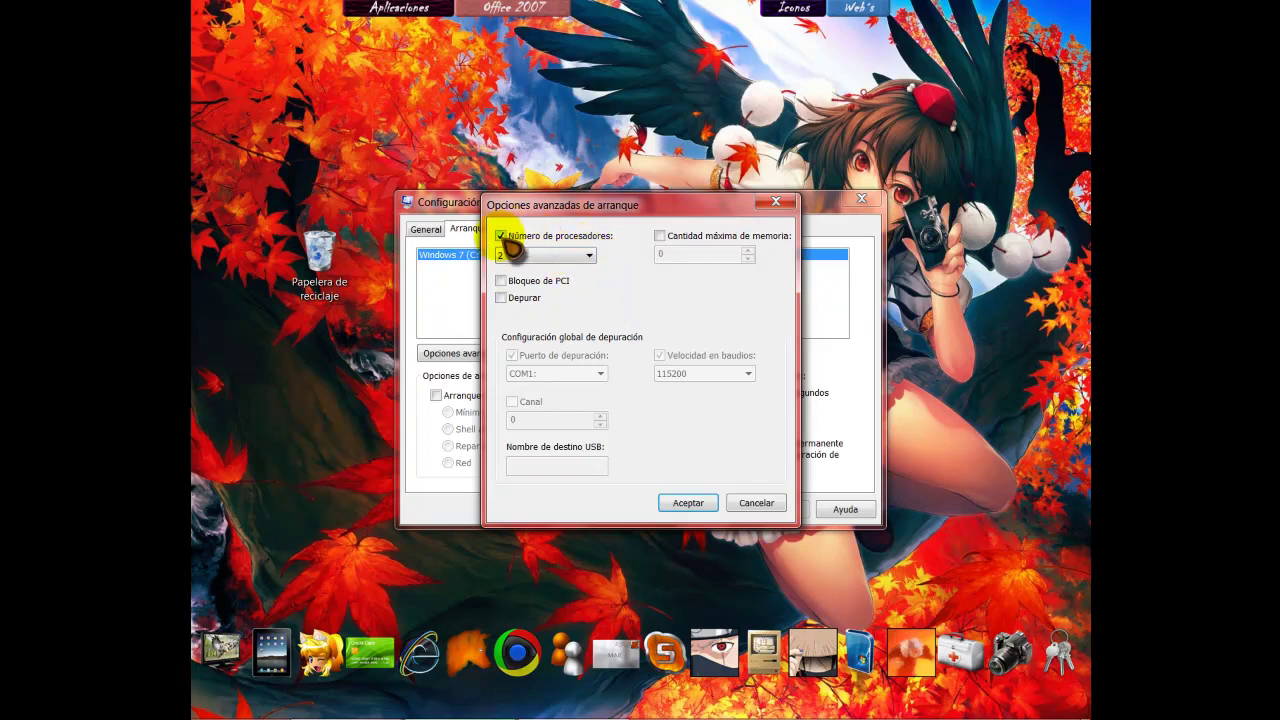
{"action": "left_click", "coordinate": [590, 255]}
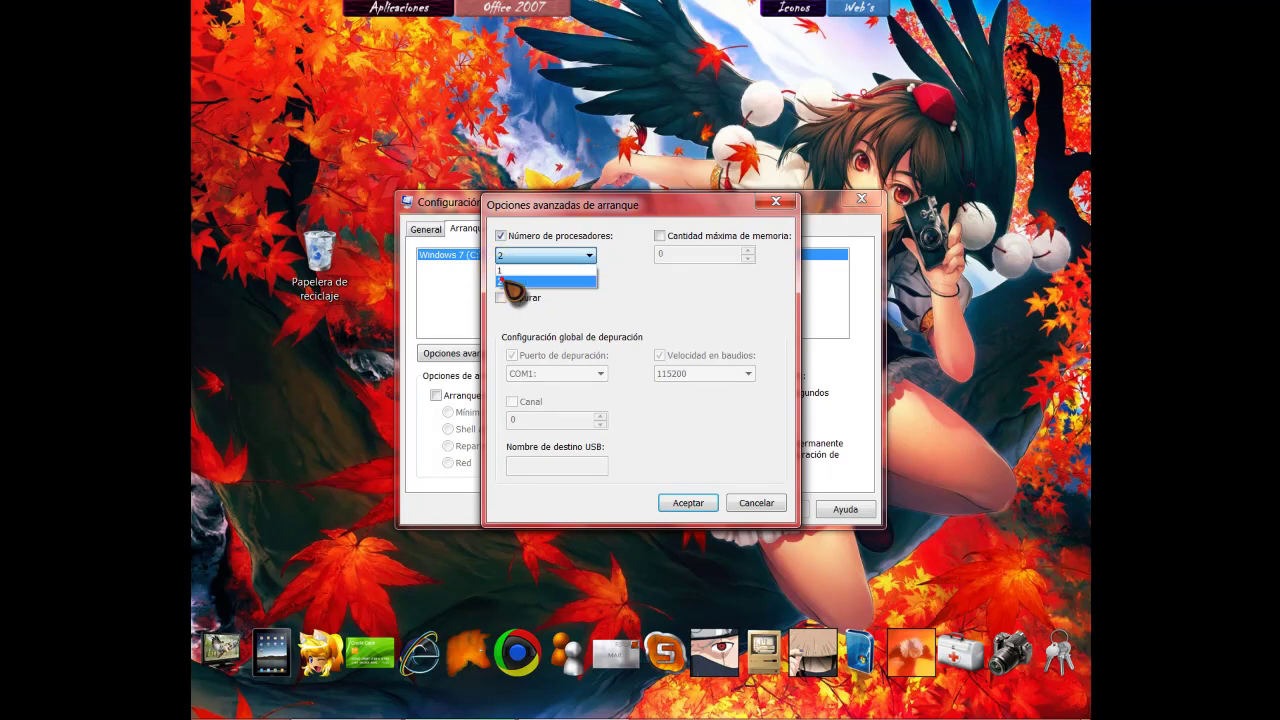
{"action": "left_click", "coordinate": [512, 282]}
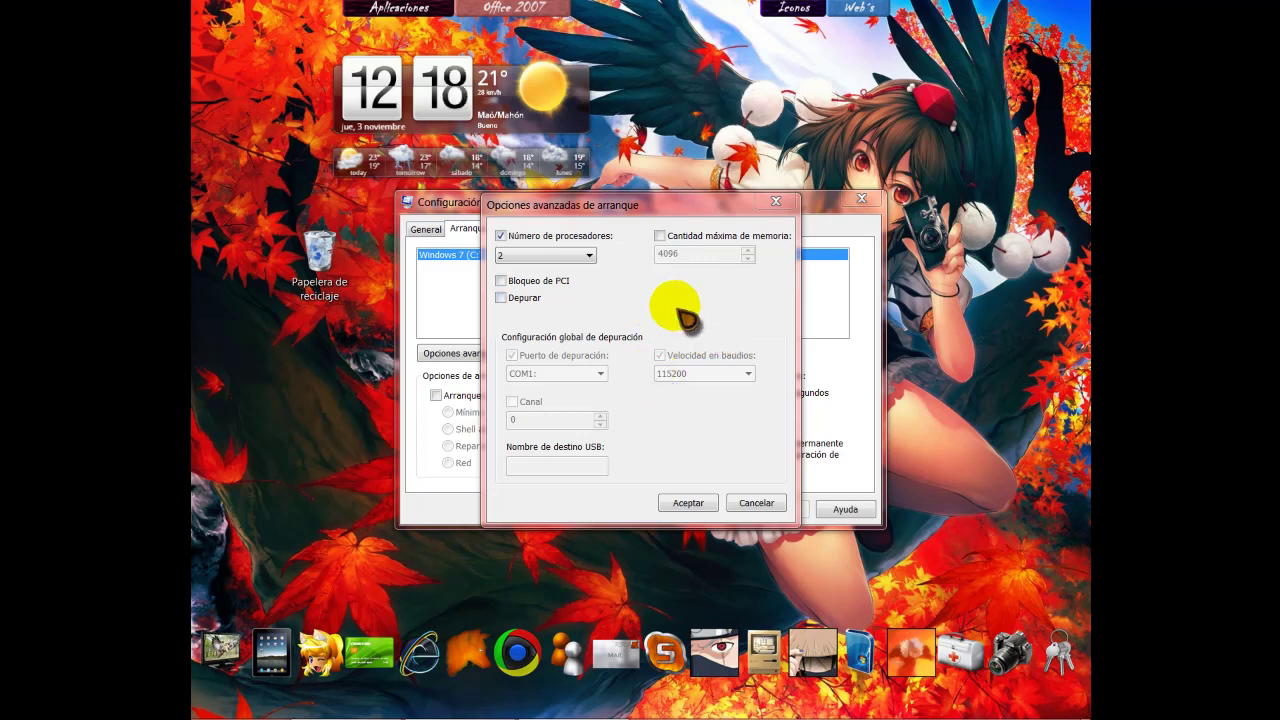
- Toggle the "Cantidad máxima de memoria" option on and back off
{"action": "left_click", "coordinate": [659, 237]}
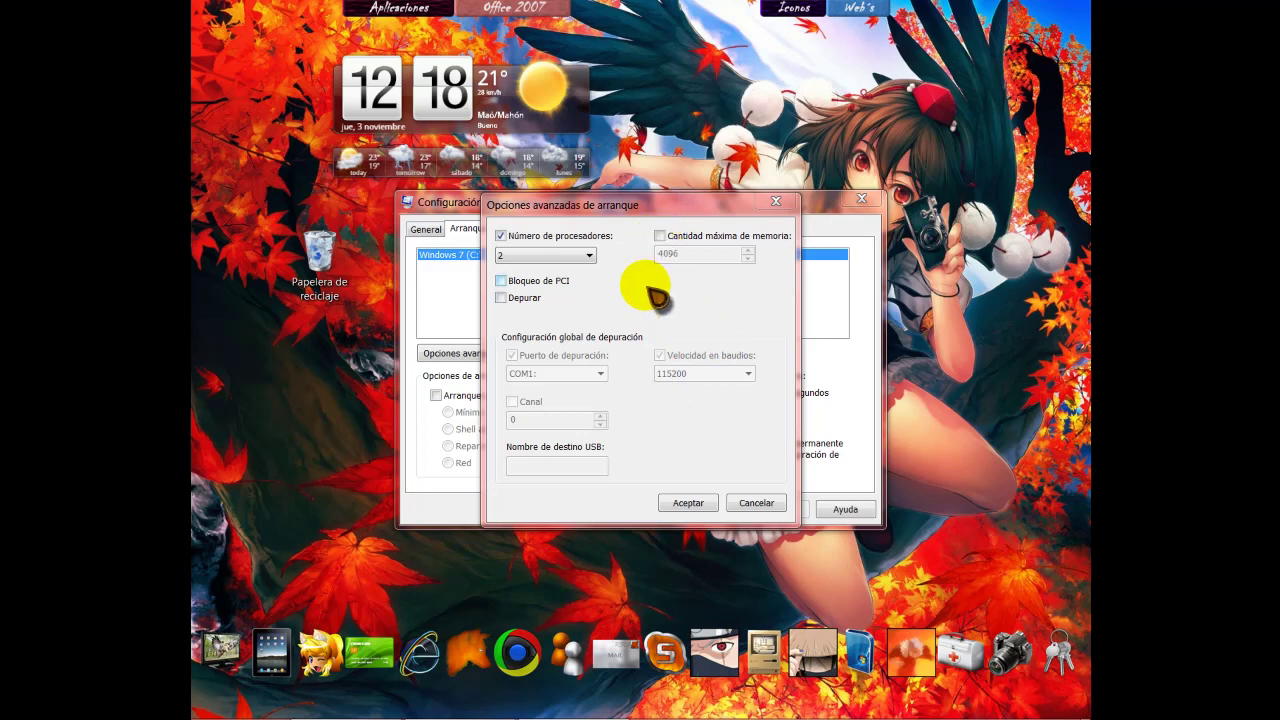
{"action": "left_click", "coordinate": [659, 237]}
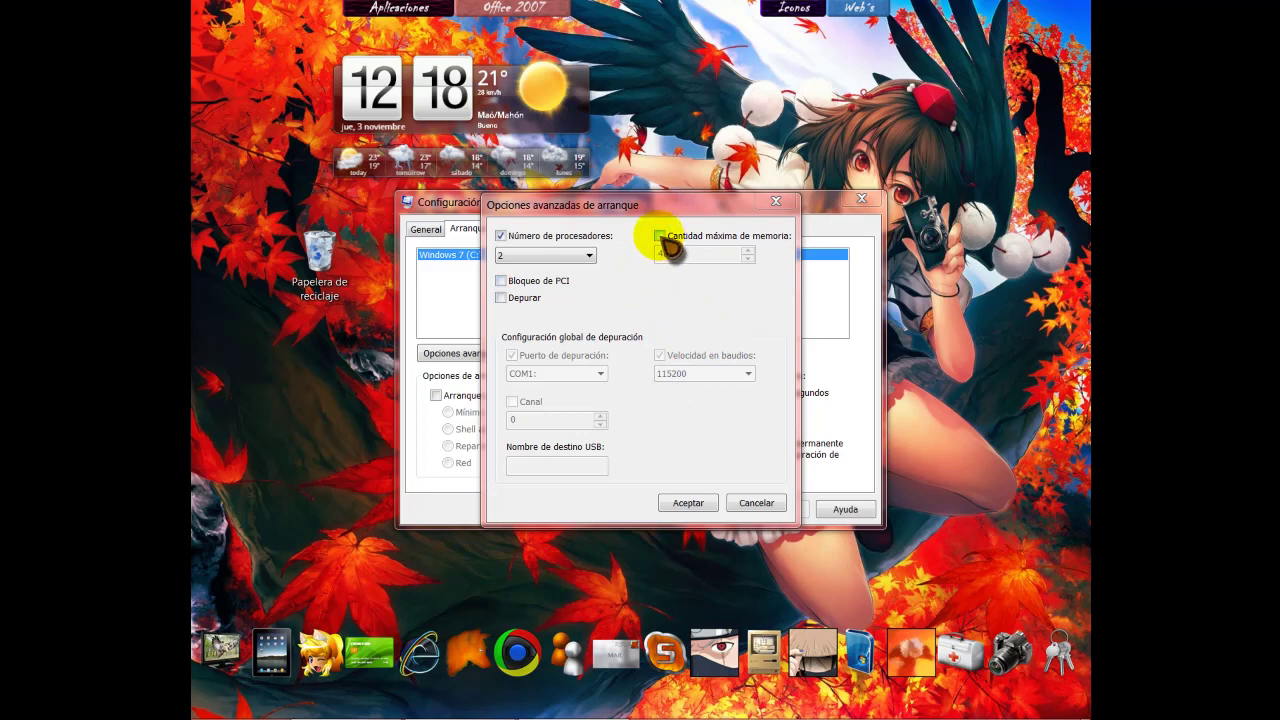
{"action": "left_click", "coordinate": [660, 237]}
{"action": "left_click", "coordinate": [660, 237]}
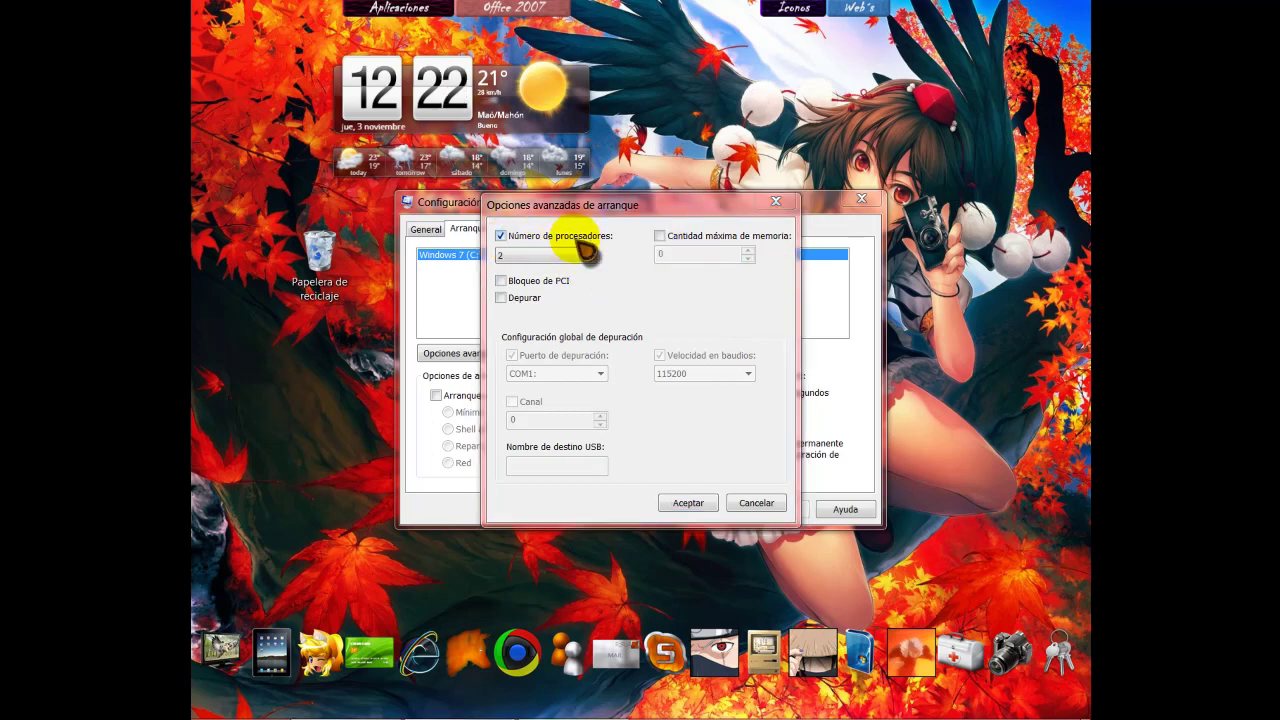
- Accept the advanced boot options with 2 processors, save the system configuration and dismiss the restart prompt
{"action": "left_click", "coordinate": [514, 258]}
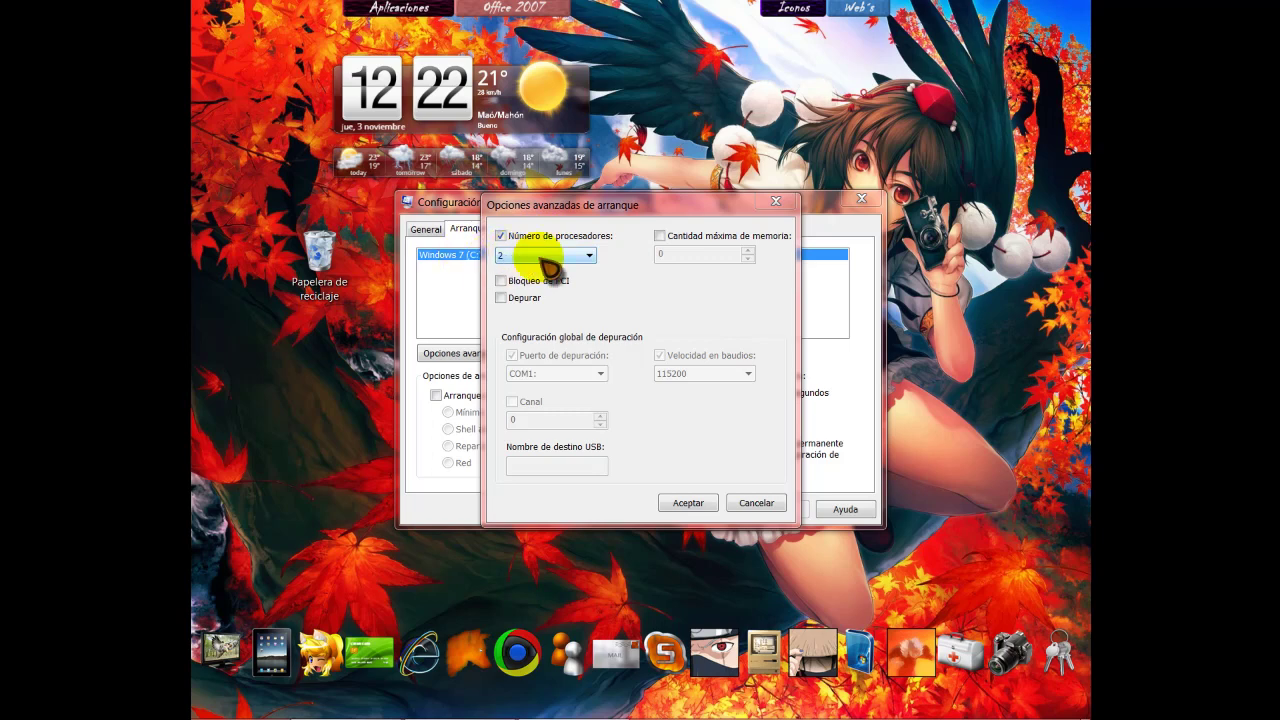
{"action": "left_click", "coordinate": [690, 503]}
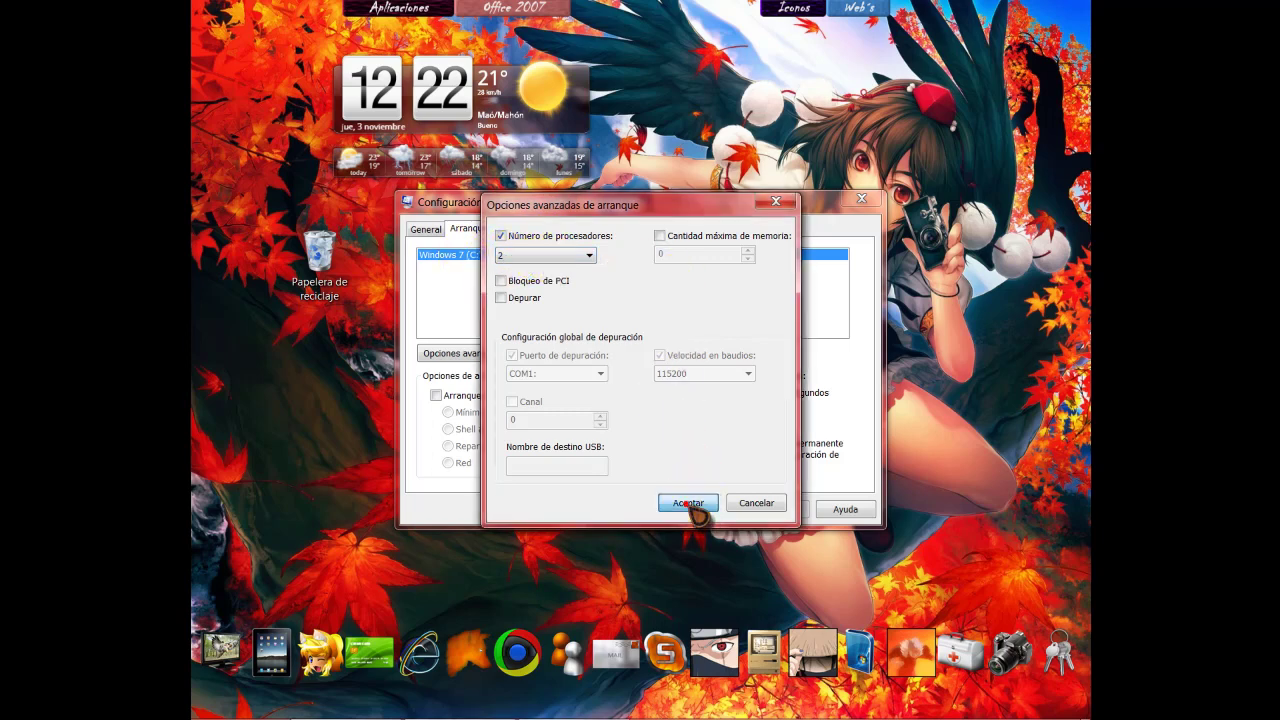
{"action": "left_click", "coordinate": [688, 503]}
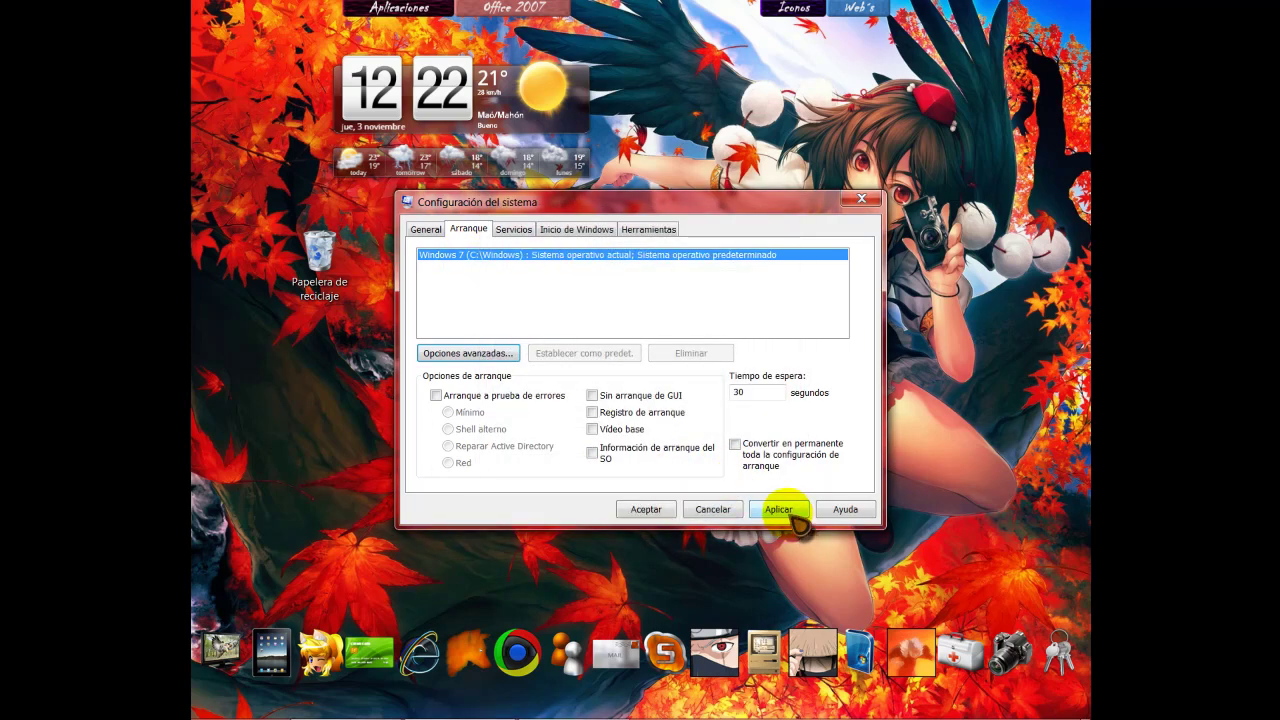
{"action": "left_click", "coordinate": [646, 509]}
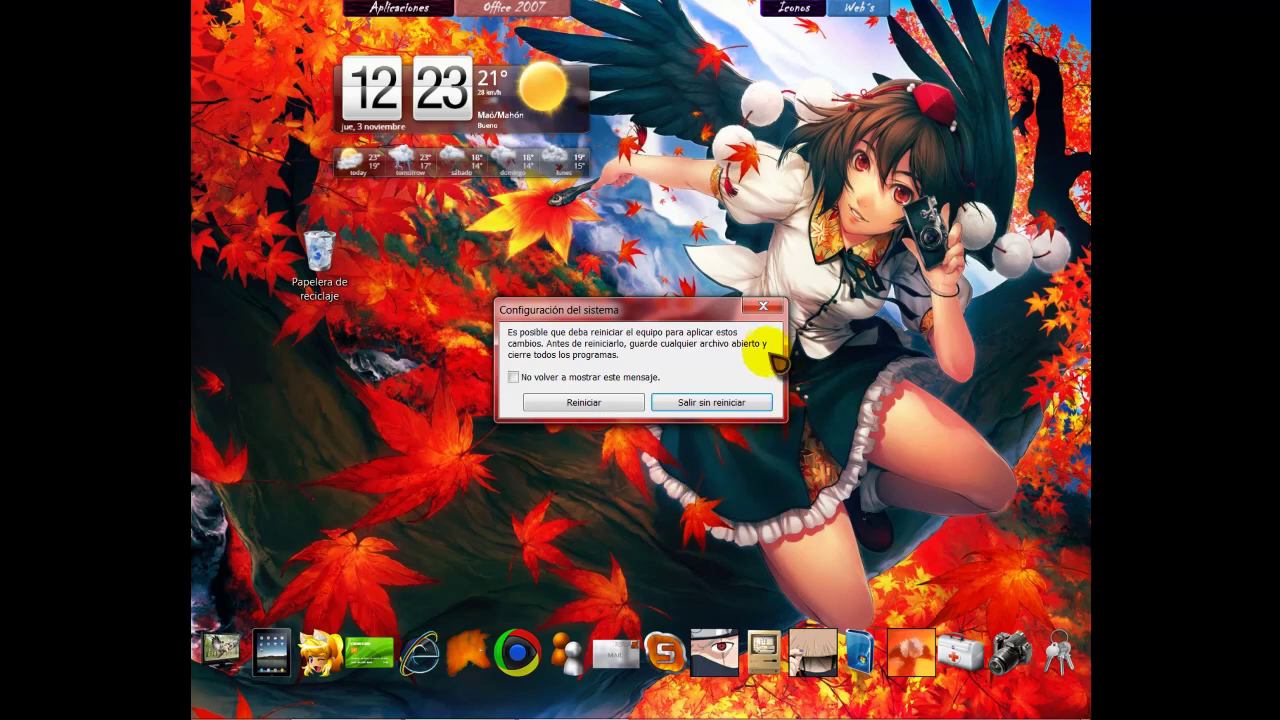
{"action": "left_click", "coordinate": [763, 306]}
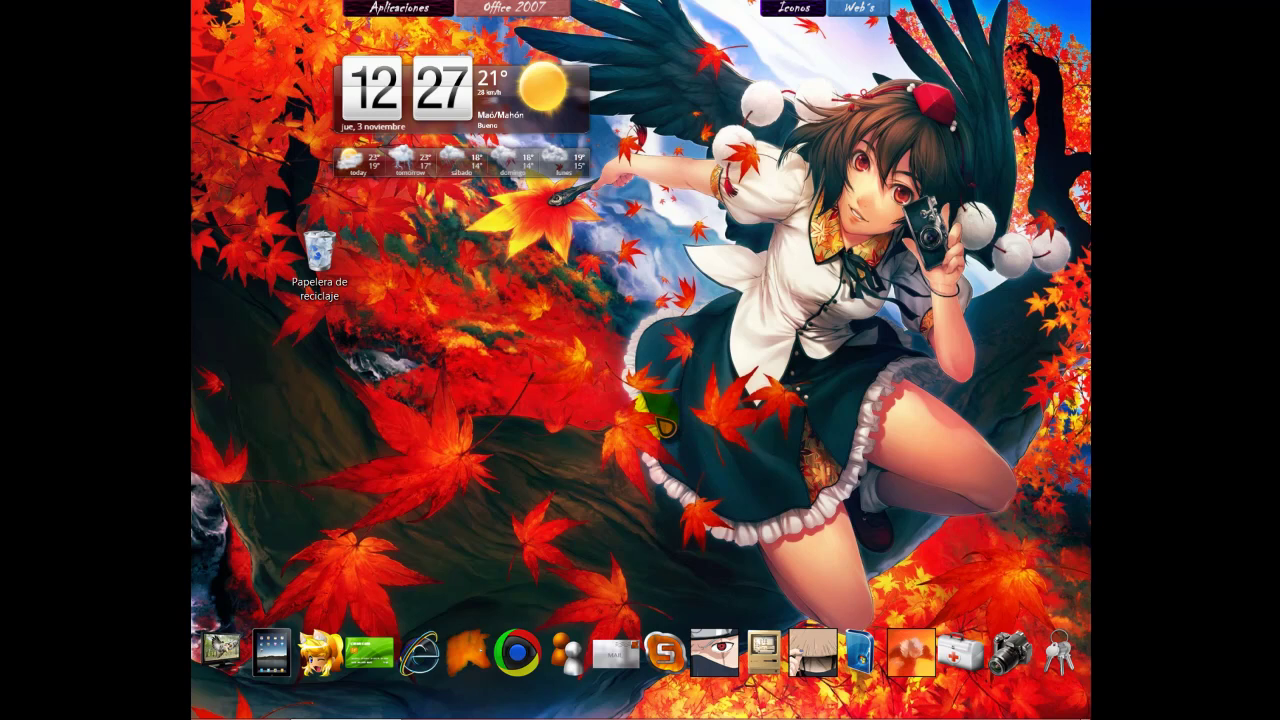
- Run regedit and allow the Registry Editor to make changes to the computer
{"action": "key", "text": "super+r"}
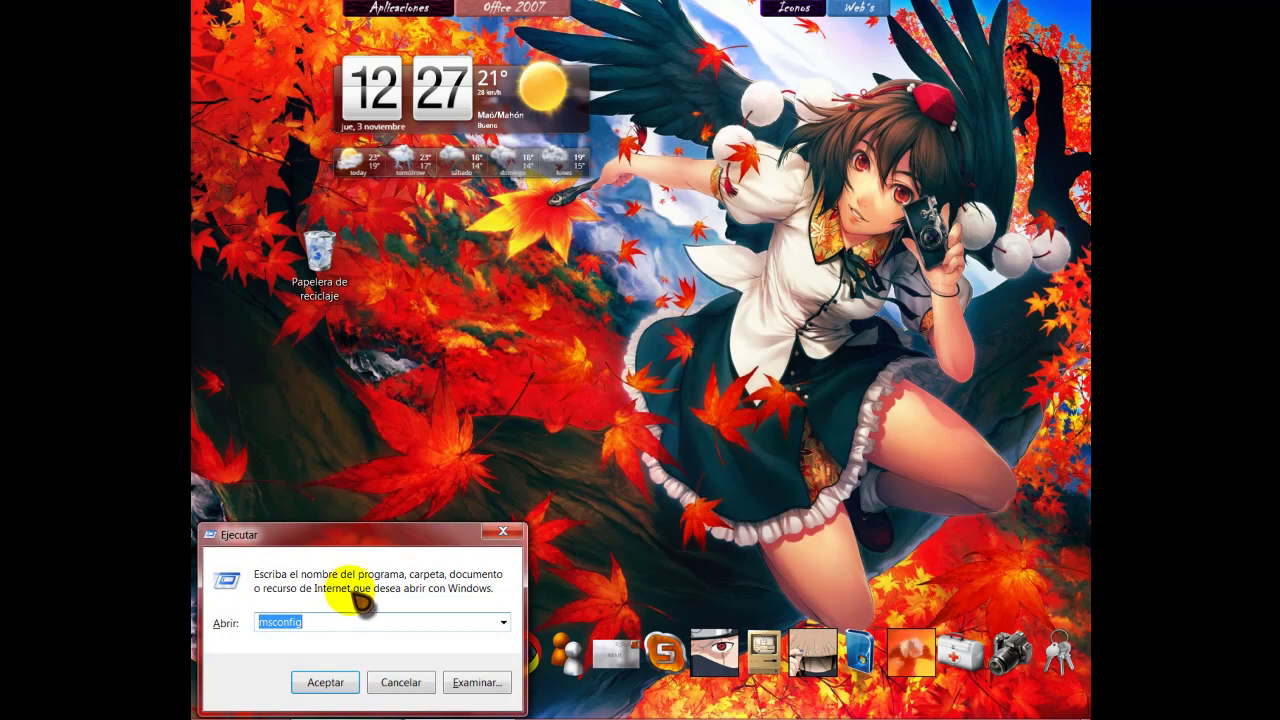
{"action": "left_click", "coordinate": [314, 620]}
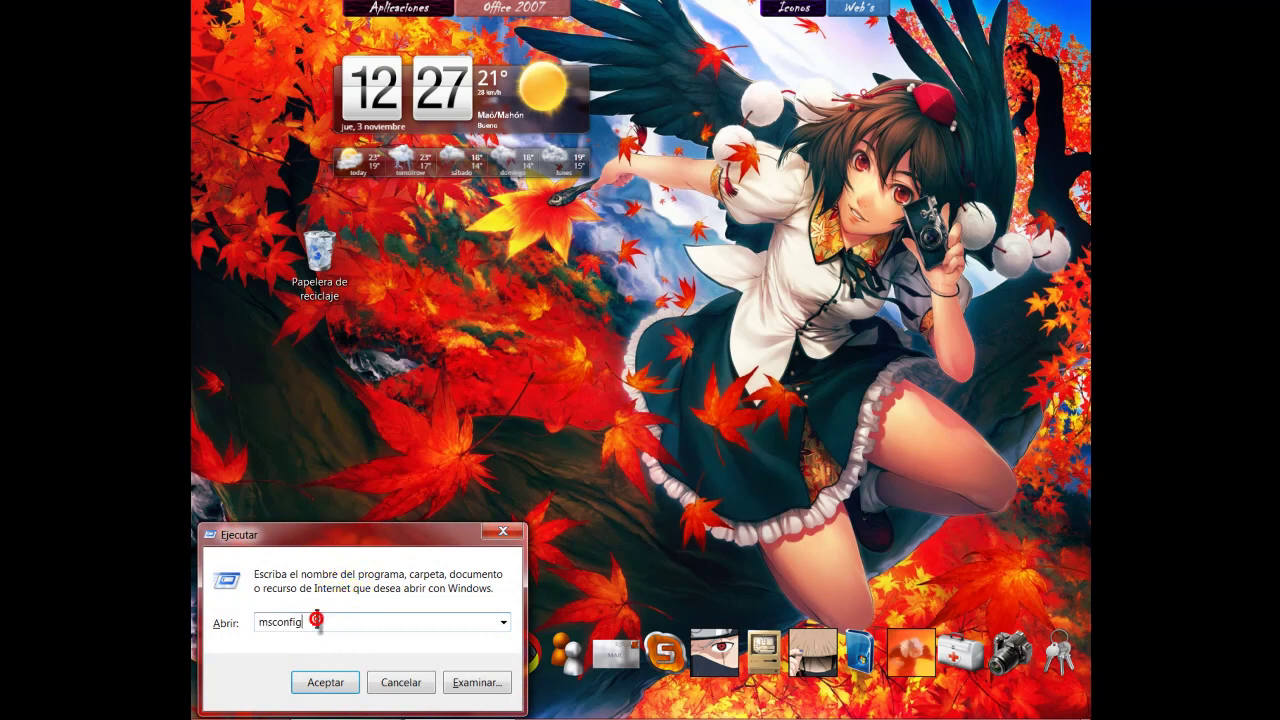
{"action": "key", "text": "BackSpace"}
{"action": "key", "text": "BackSpace"}
{"action": "key", "text": "BackSpace"}
{"action": "key", "text": "BackSpace"}
{"action": "key", "text": "BackSpace"}
{"action": "key", "text": "BackSpace"}
{"action": "key", "text": "BackSpace"}
{"action": "key", "text": "BackSpace"}
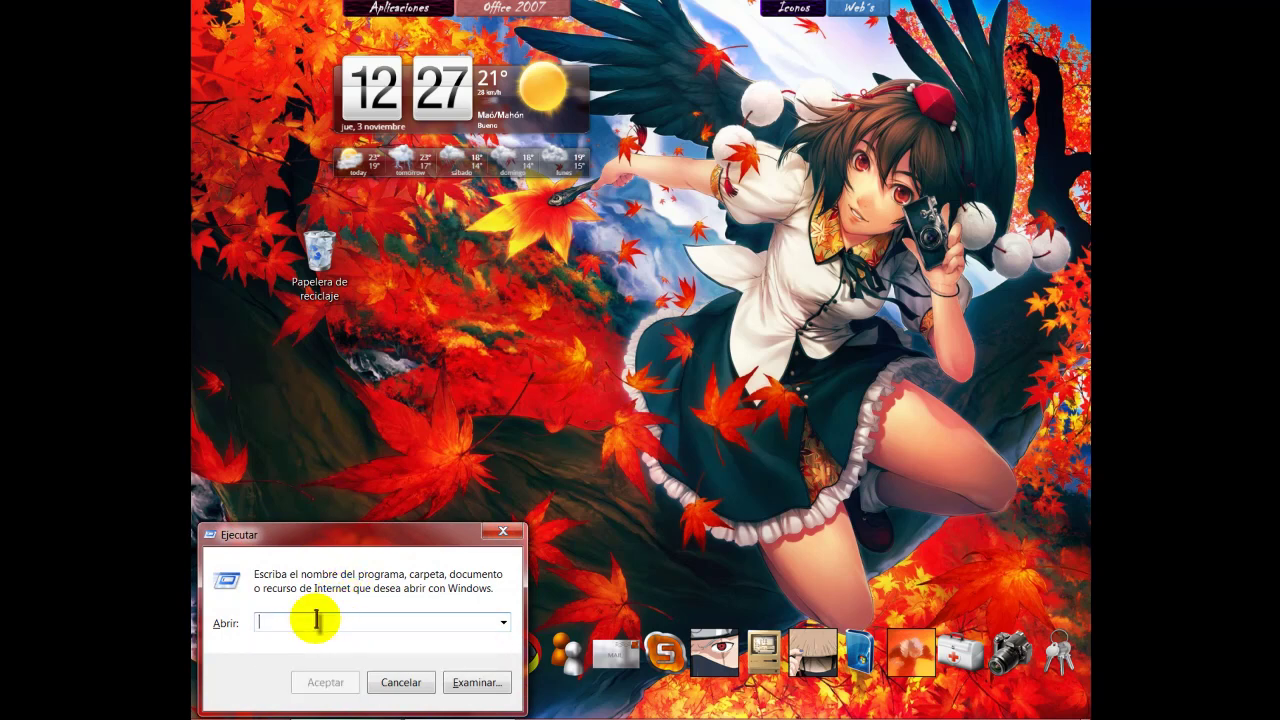
{"action": "type", "text": "regedit"}
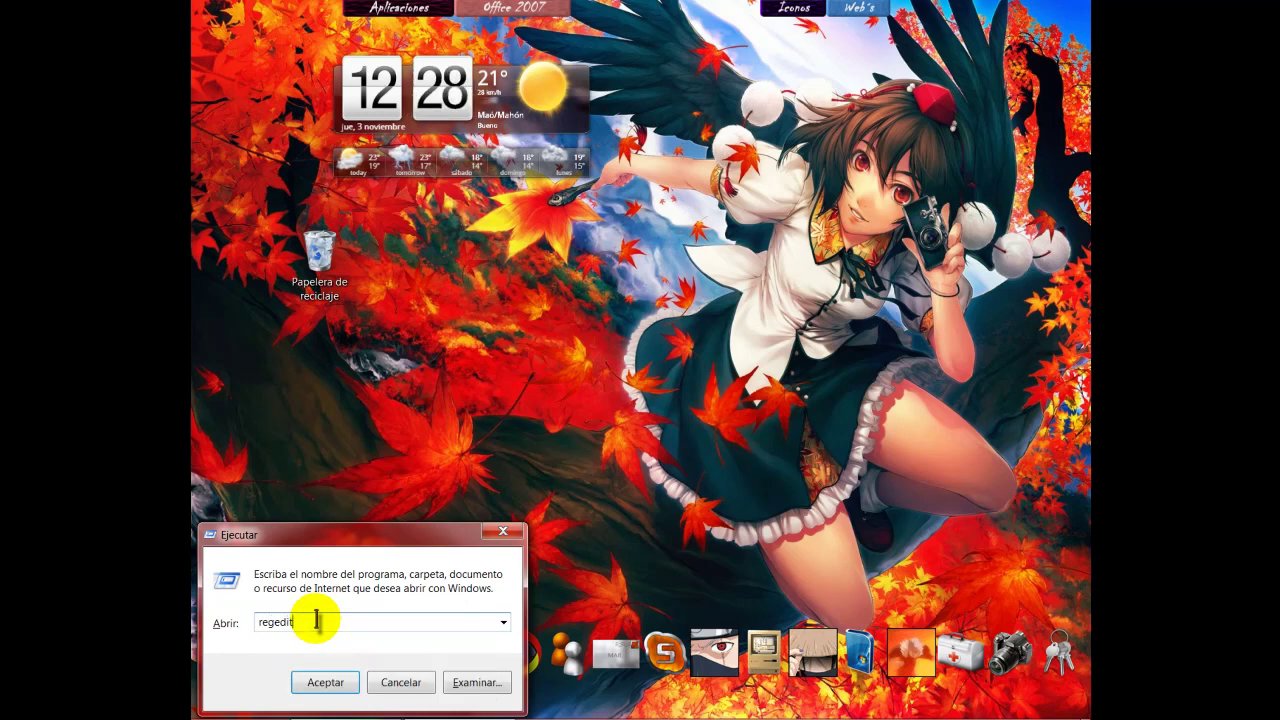
{"action": "left_click", "coordinate": [325, 683]}
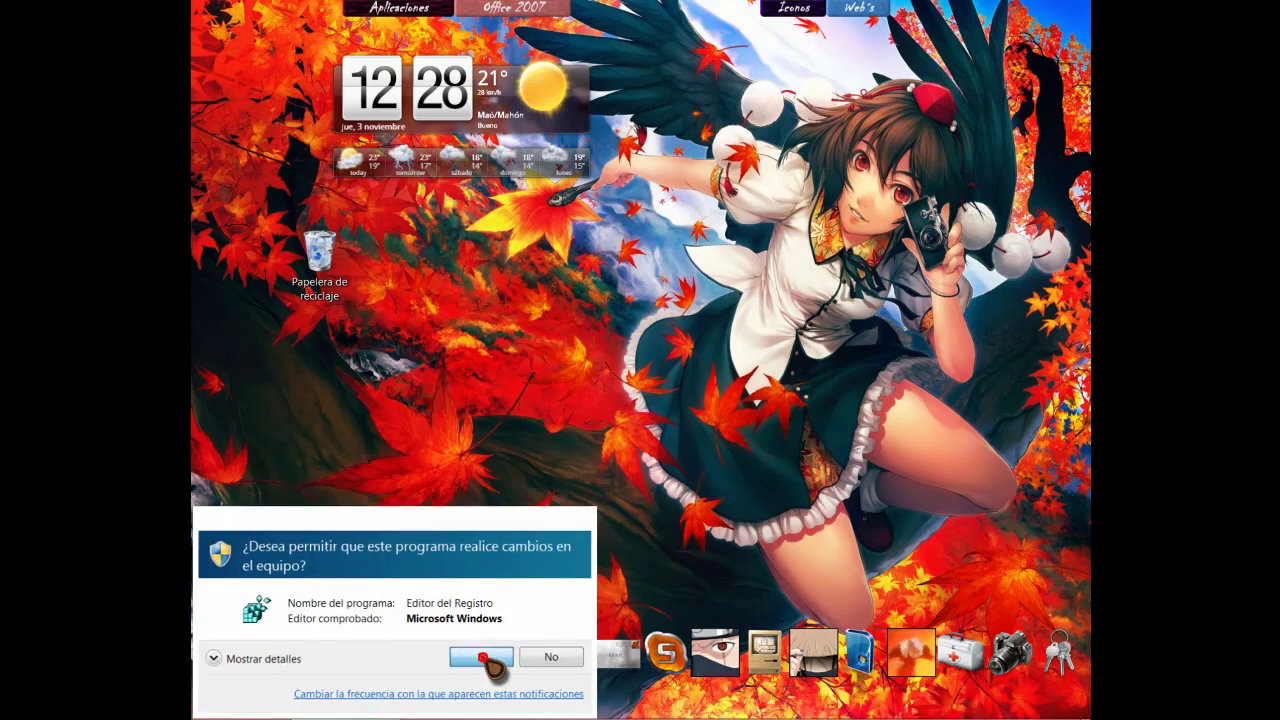
{"action": "left_click", "coordinate": [485, 657]}
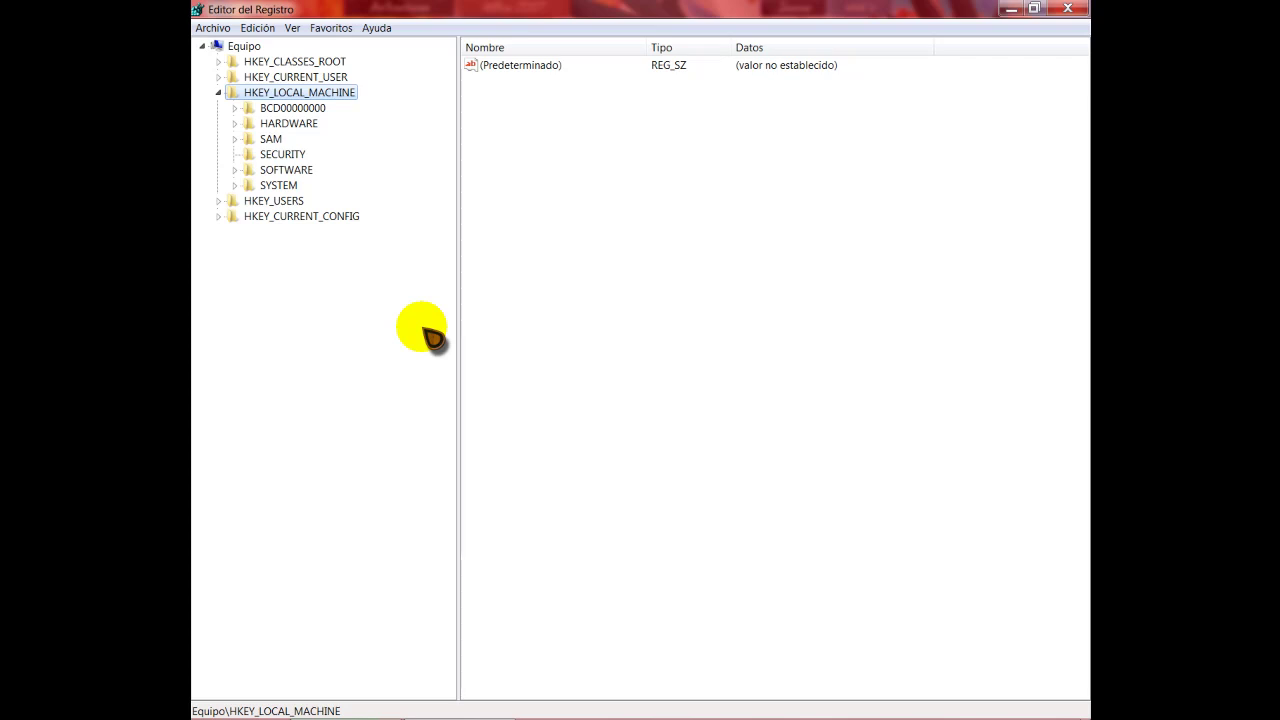
- Collapse the registry tree and expand HKEY_LOCAL_MACHINE\SYSTEM\CurrentControlSet\Control
{"action": "key", "text": "Left"}
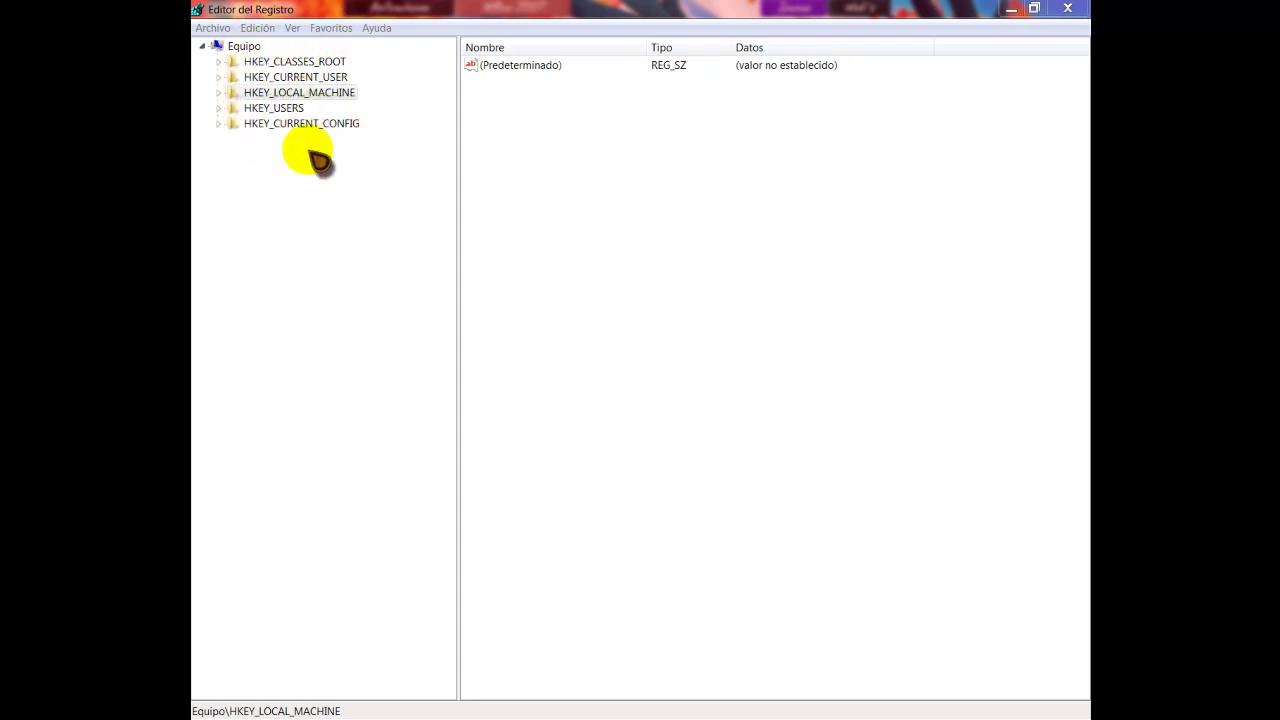
{"action": "left_click", "coordinate": [222, 93]}
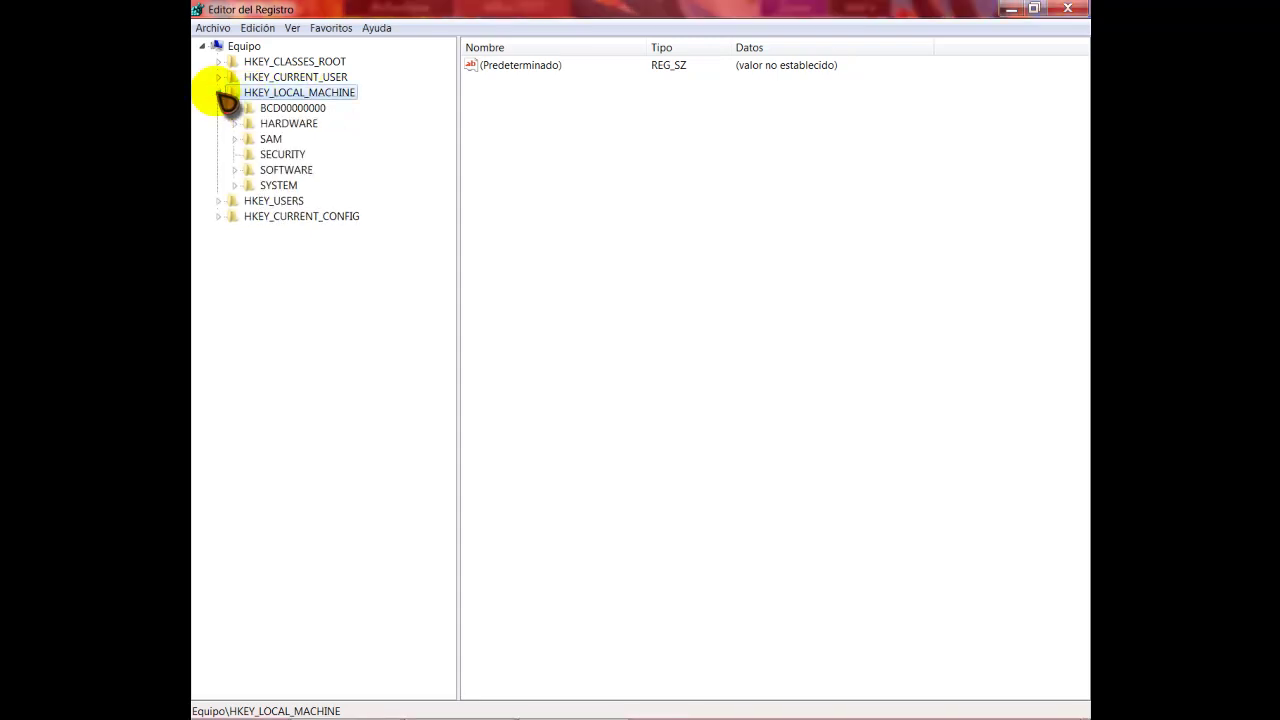
{"action": "left_click", "coordinate": [235, 185]}
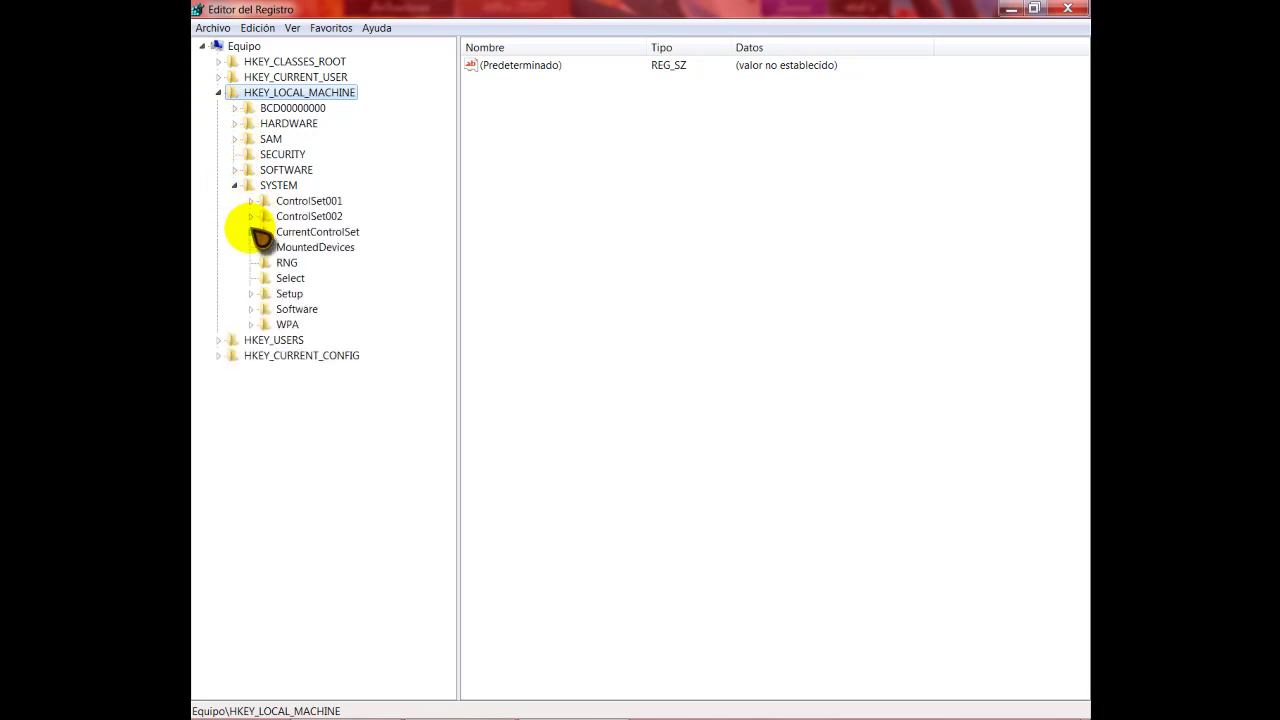
{"action": "left_click", "coordinate": [253, 233]}
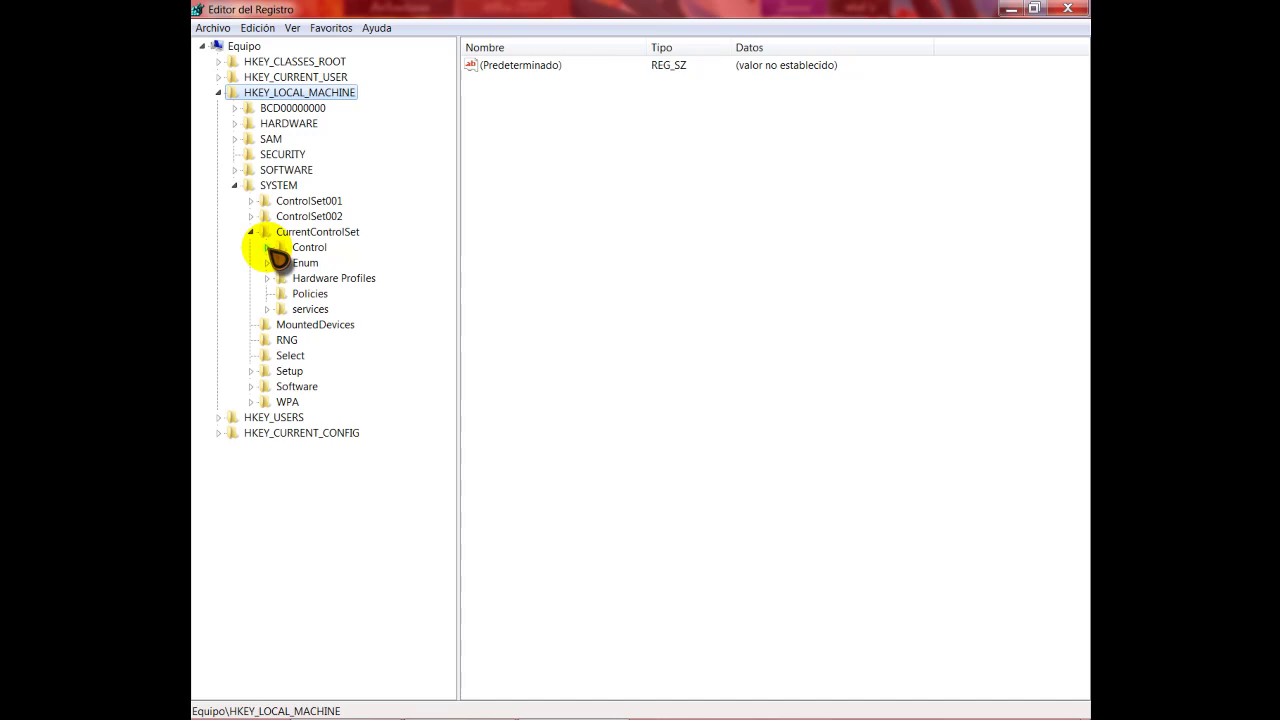
{"action": "left_click", "coordinate": [268, 248]}
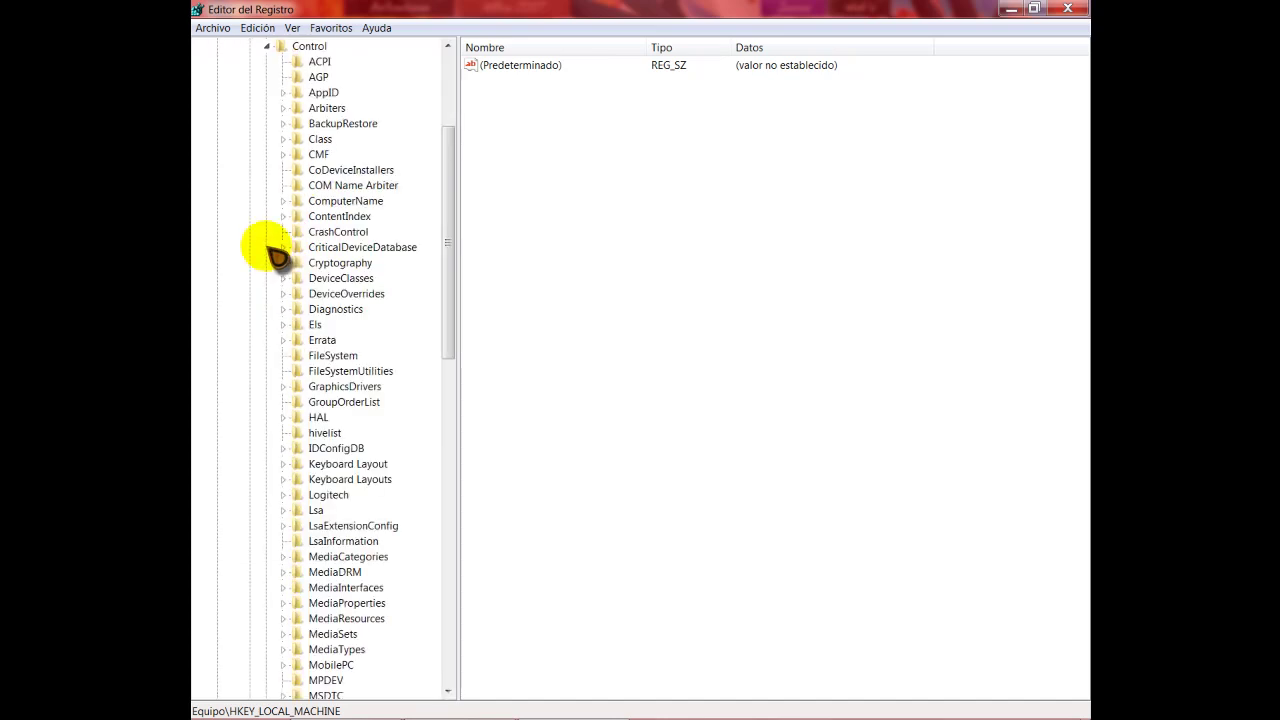
- Expand the Session Manager key under Control and open its Memory Management key
{"action": "scroll", "coordinate": [277, 256], "scroll_direction": "down", "scroll_amount": 7}
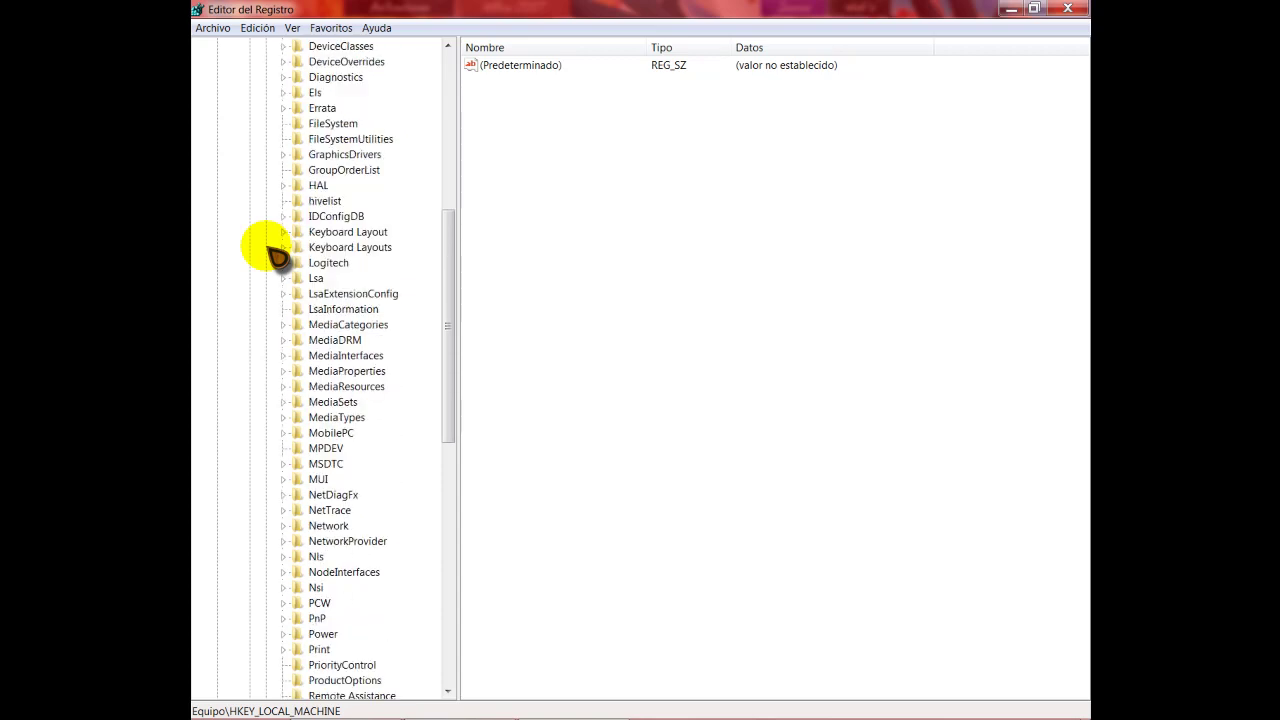
{"action": "scroll", "coordinate": [277, 256], "scroll_direction": "down", "scroll_amount": 5}
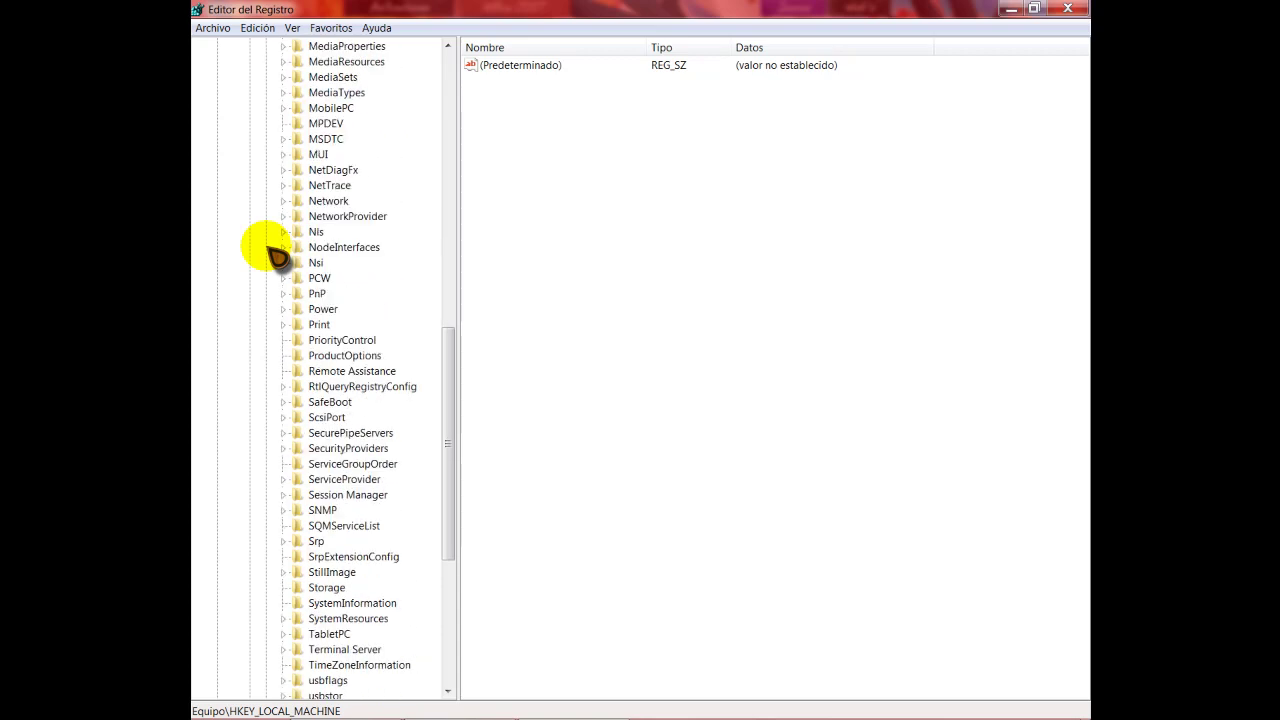
{"action": "scroll", "coordinate": [277, 256], "scroll_direction": "down", "scroll_amount": 1}
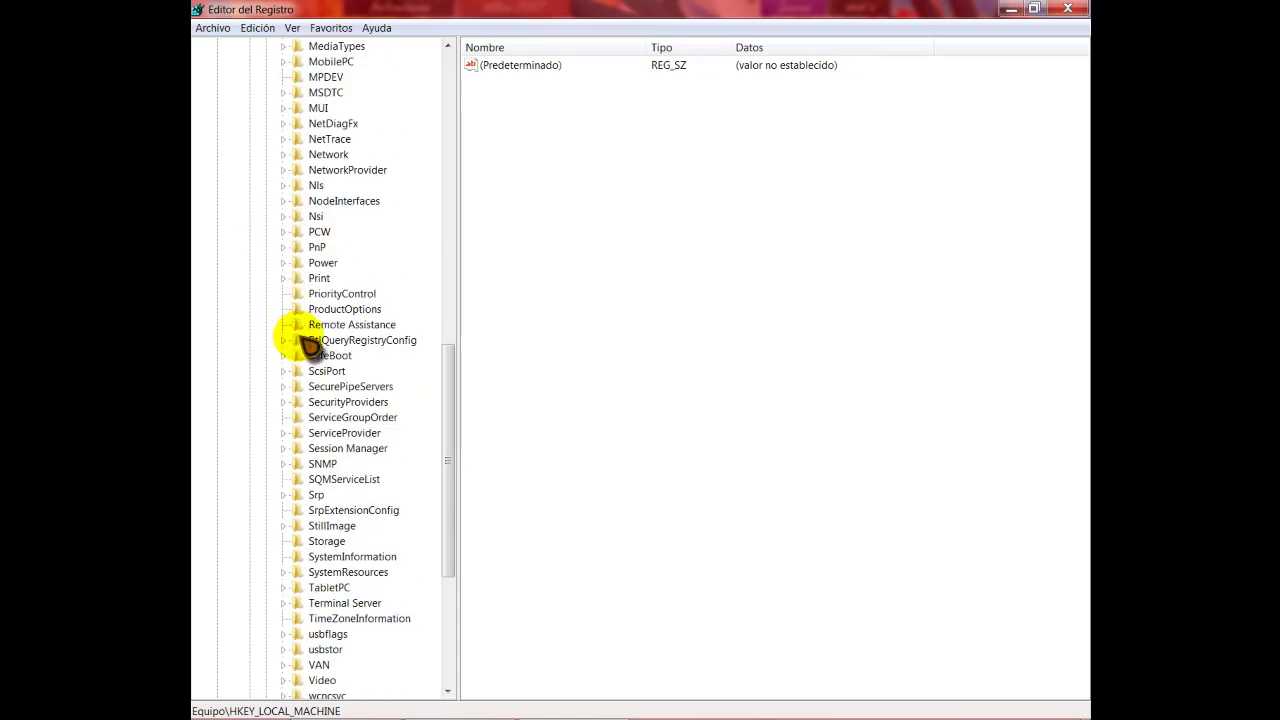
{"action": "left_click", "coordinate": [284, 449]}
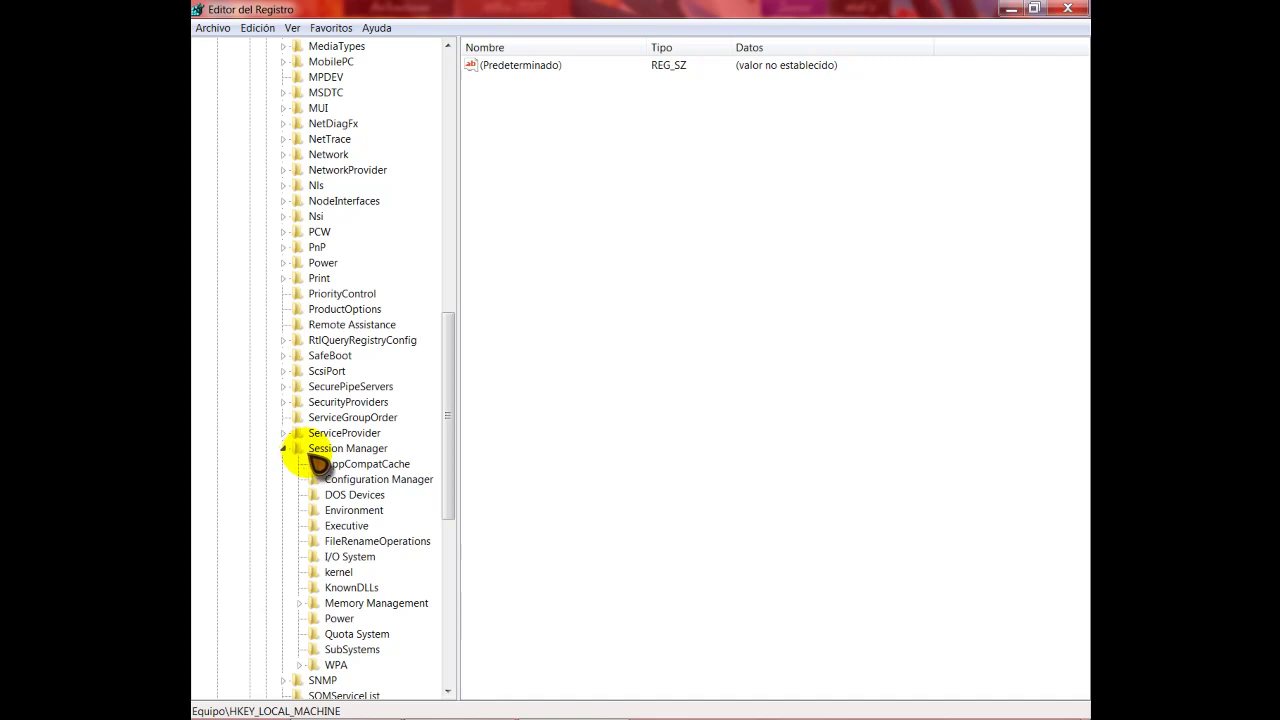
{"action": "double_click", "coordinate": [381, 608]}
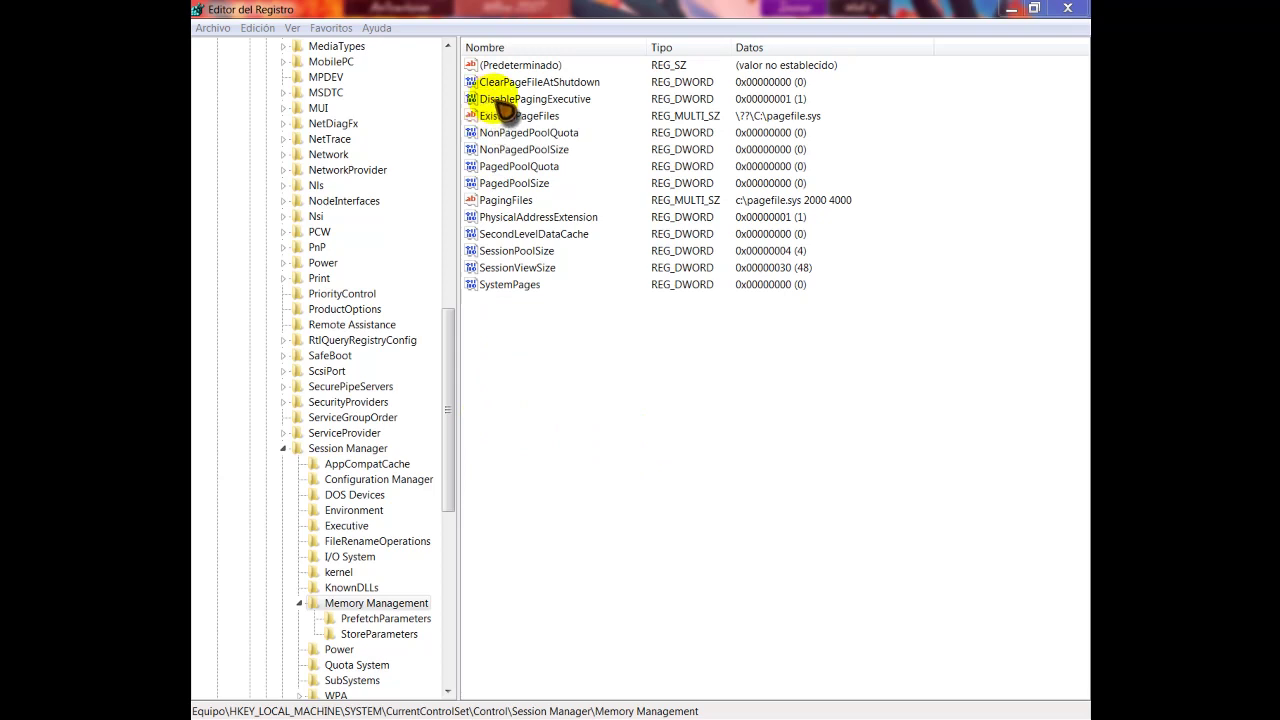
- Open the DisablePagingExecutive value for modification, close it without changes and exit the Registry Editor
{"action": "left_click", "coordinate": [527, 100]}
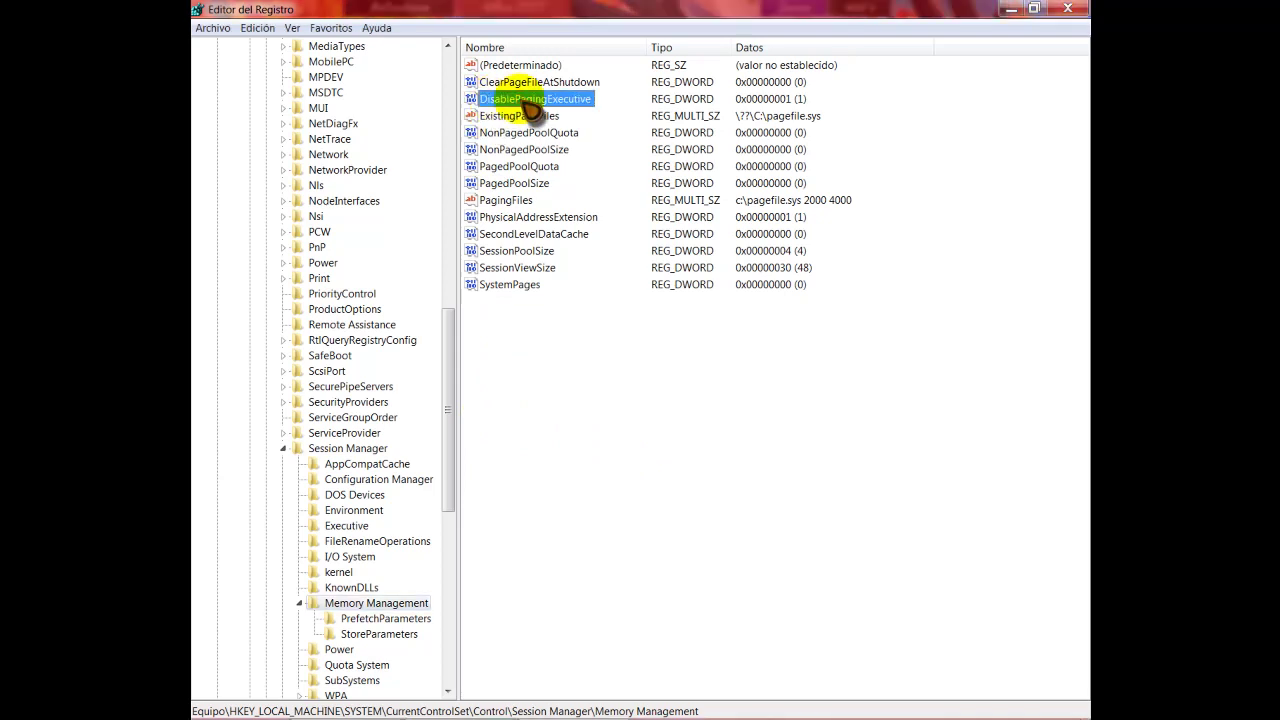
{"action": "right_click", "coordinate": [527, 103]}
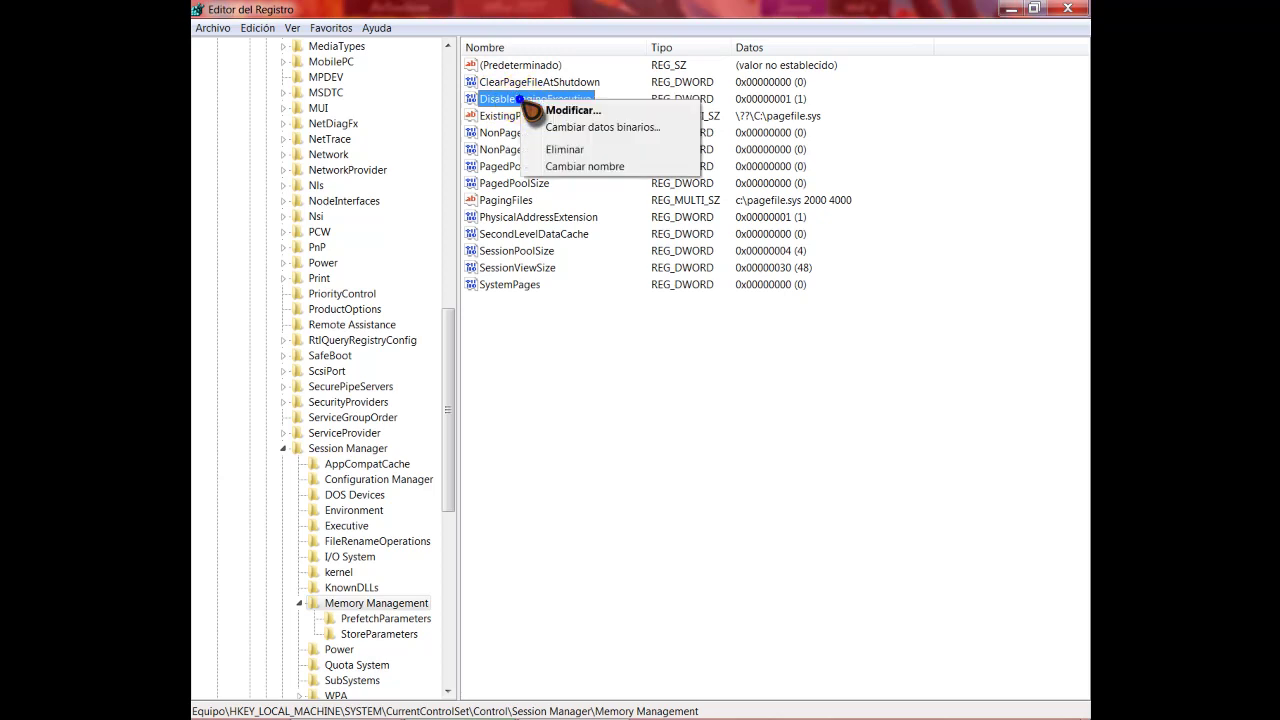
{"action": "left_click", "coordinate": [573, 111]}
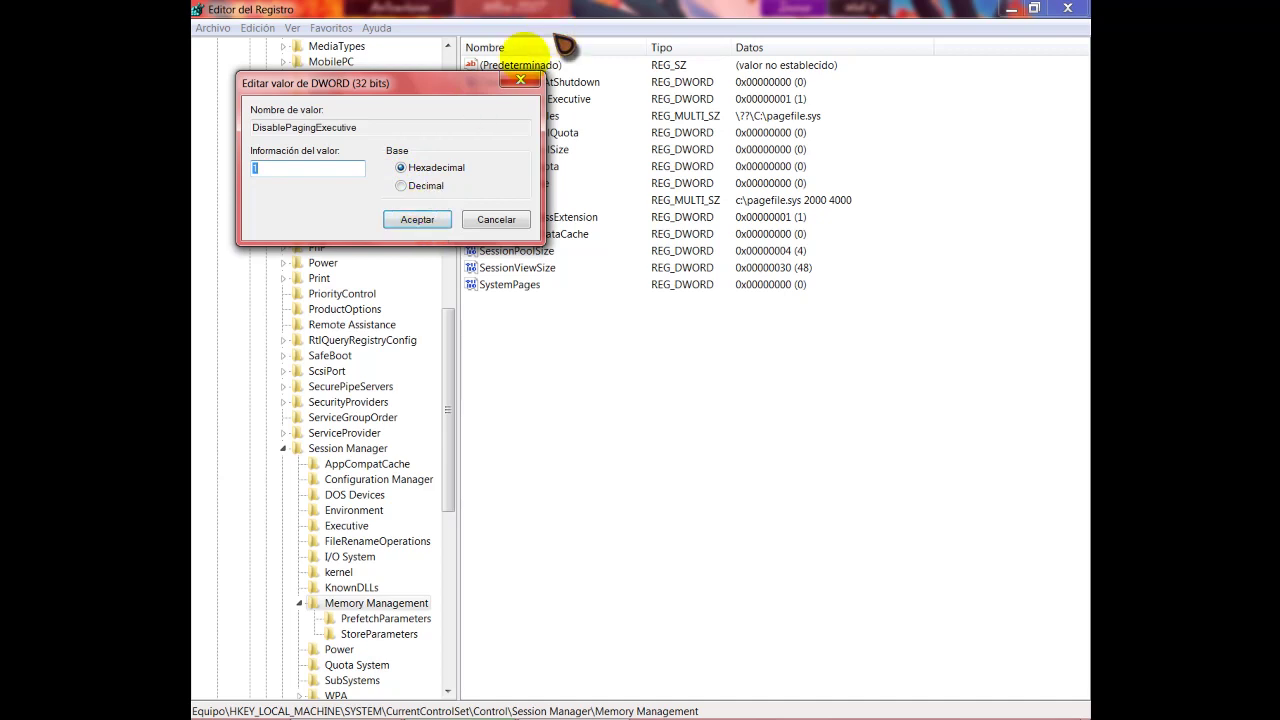
{"action": "left_click", "coordinate": [521, 81]}
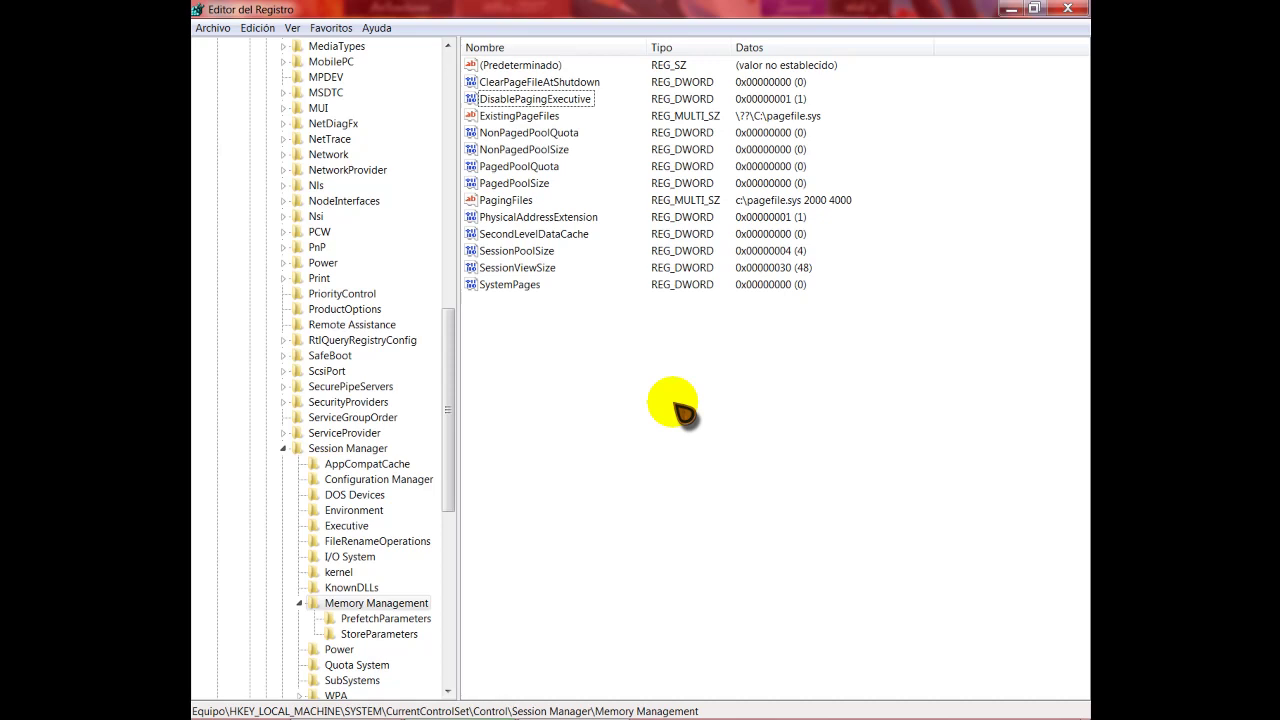
{"action": "scroll", "coordinate": [672, 405], "scroll_direction": "down", "scroll_amount": 12}
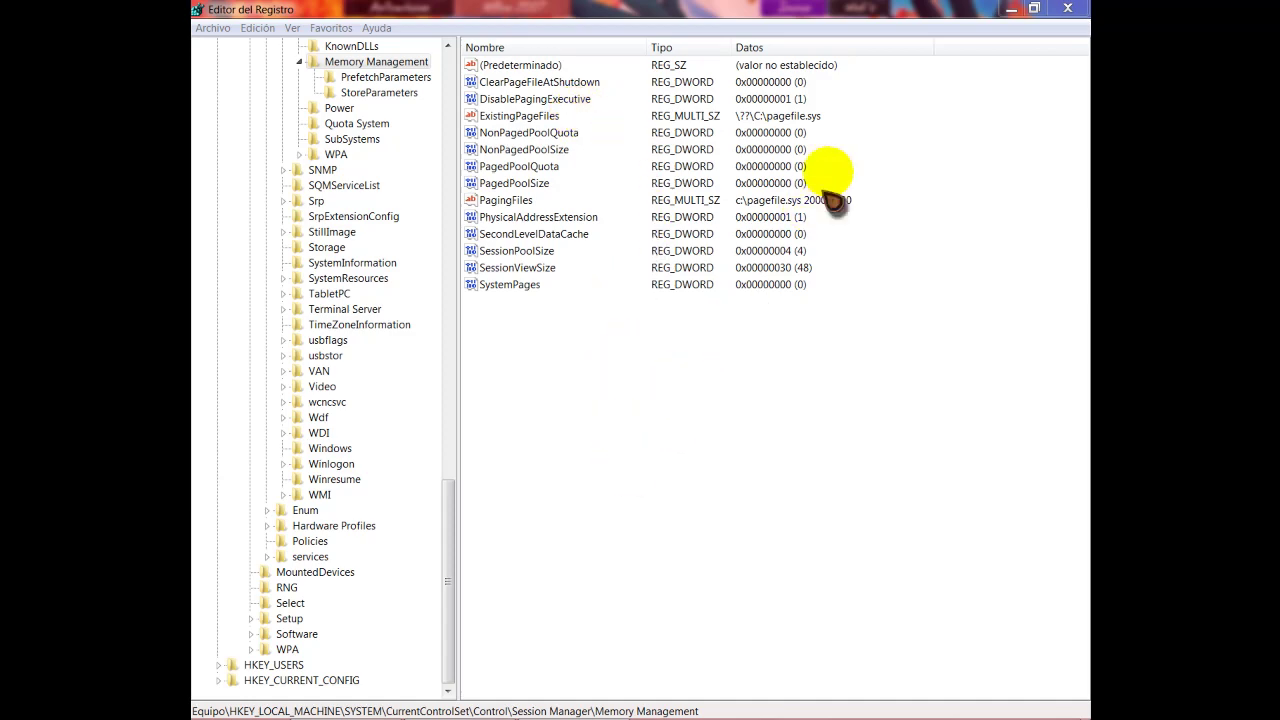
{"action": "left_click", "coordinate": [1067, 8]}
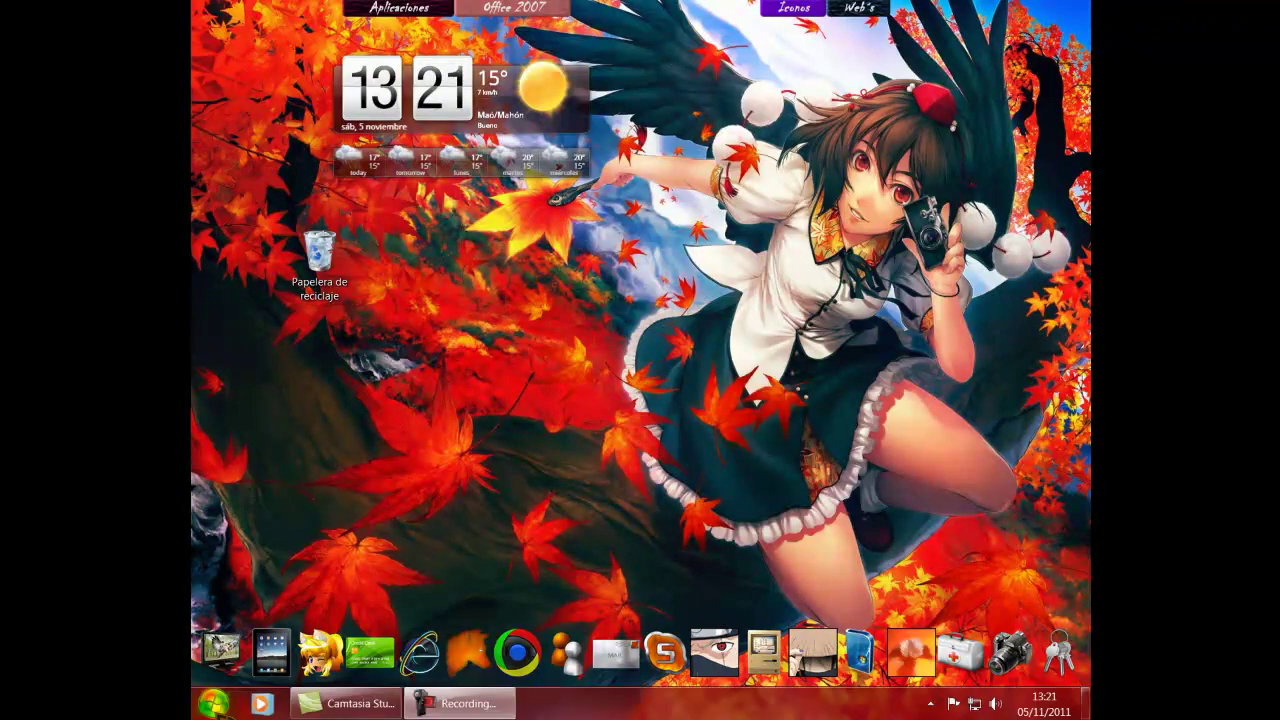
- Open the properties of Equipo and go to the advanced system configuration
{"action": "left_click", "coordinate": [213, 703]}
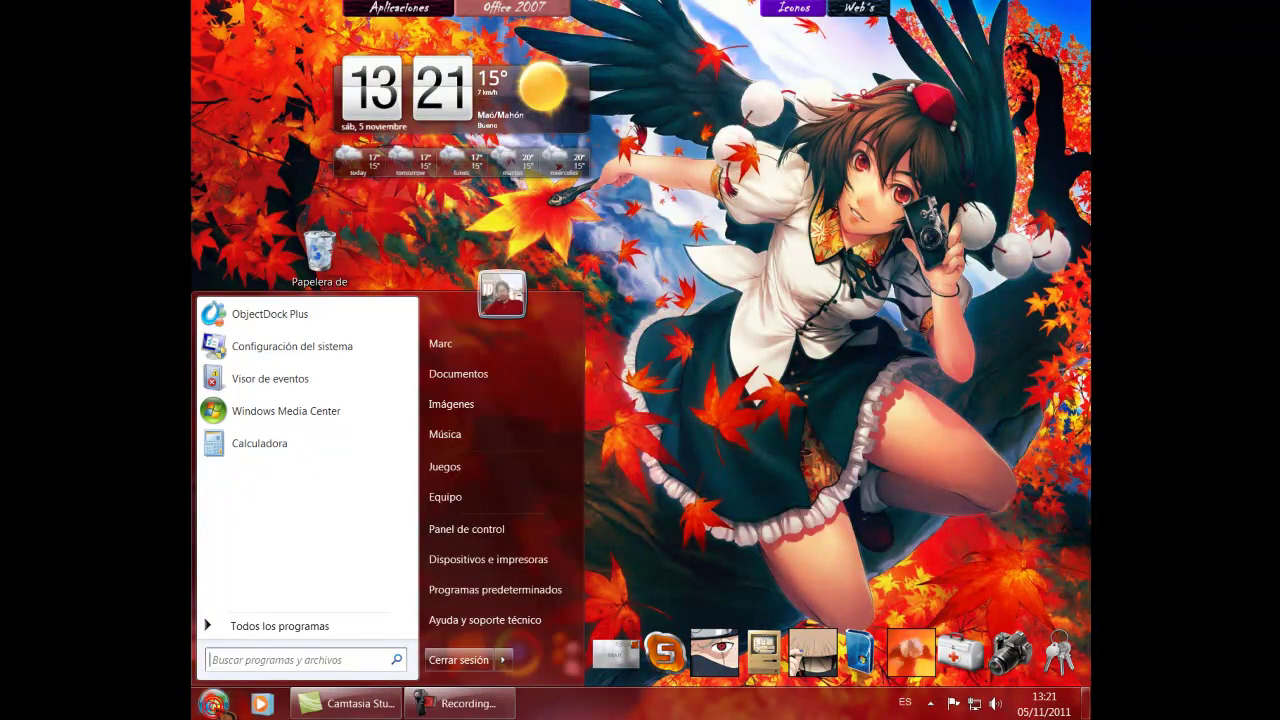
{"action": "right_click", "coordinate": [446, 500]}
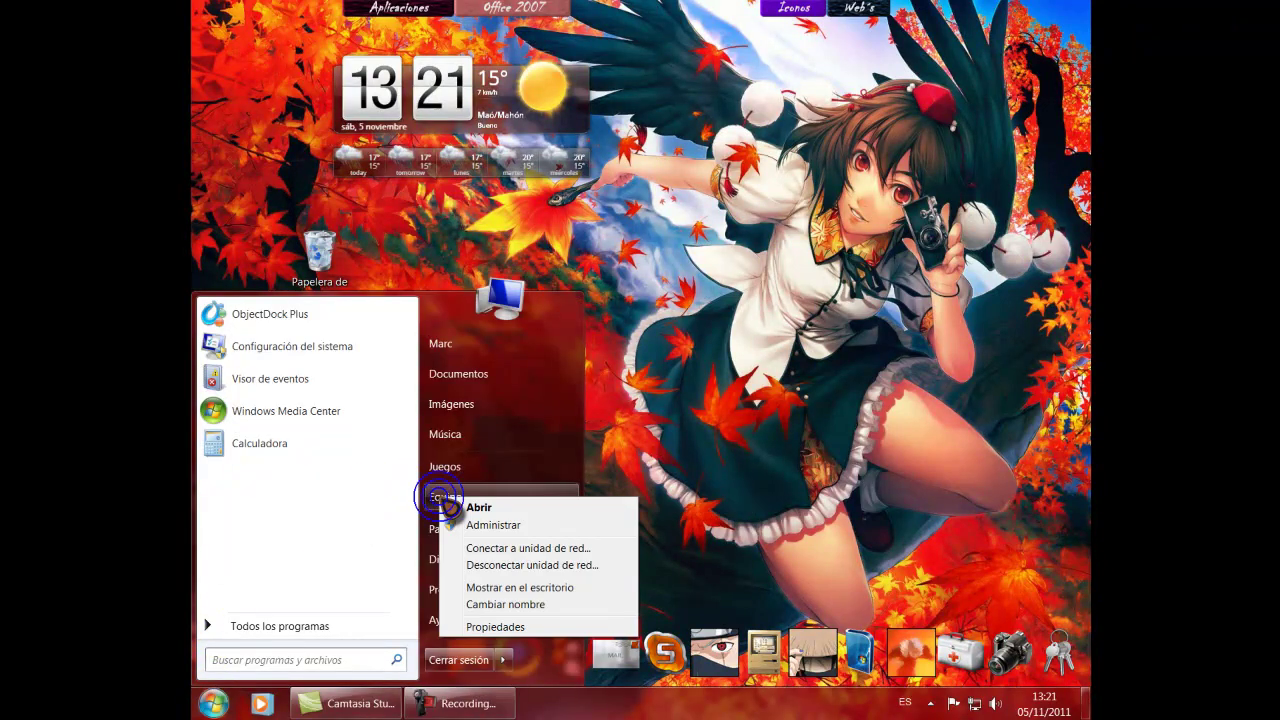
{"action": "left_click", "coordinate": [527, 630]}
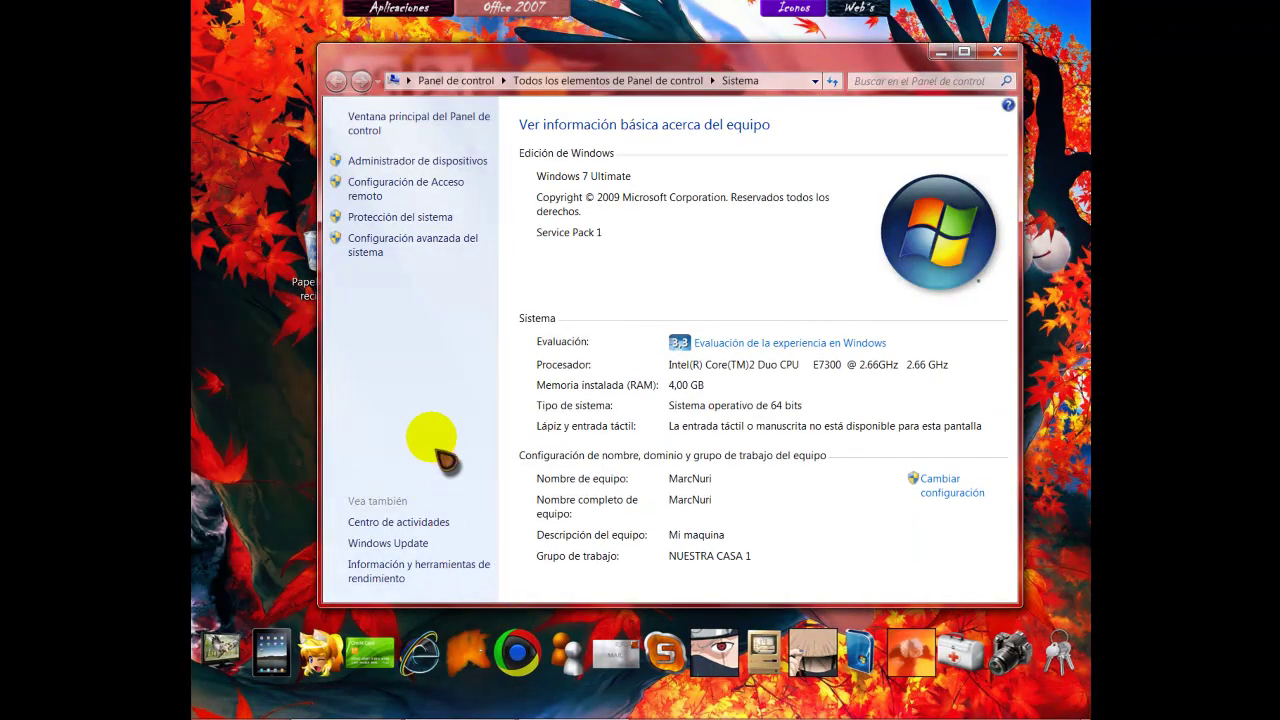
{"action": "left_click", "coordinate": [365, 252]}
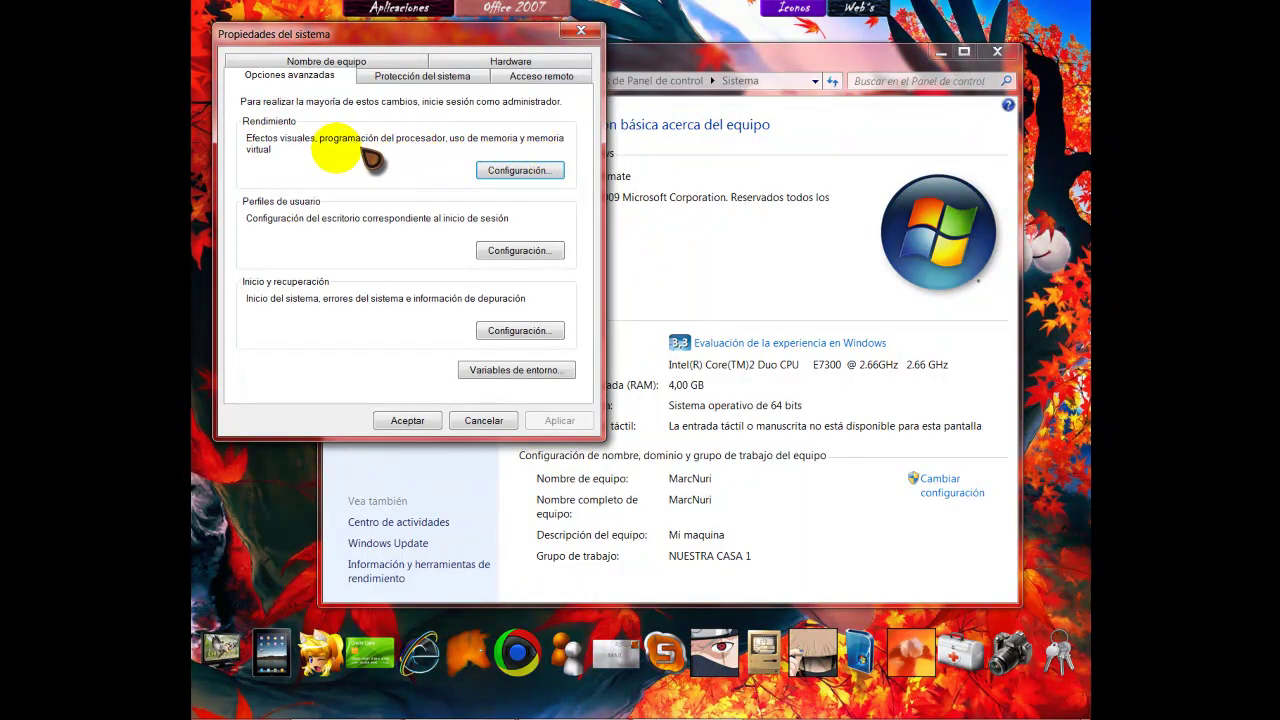
- Open the advanced performance options and bring up the virtual memory settings
{"action": "left_click", "coordinate": [543, 172]}
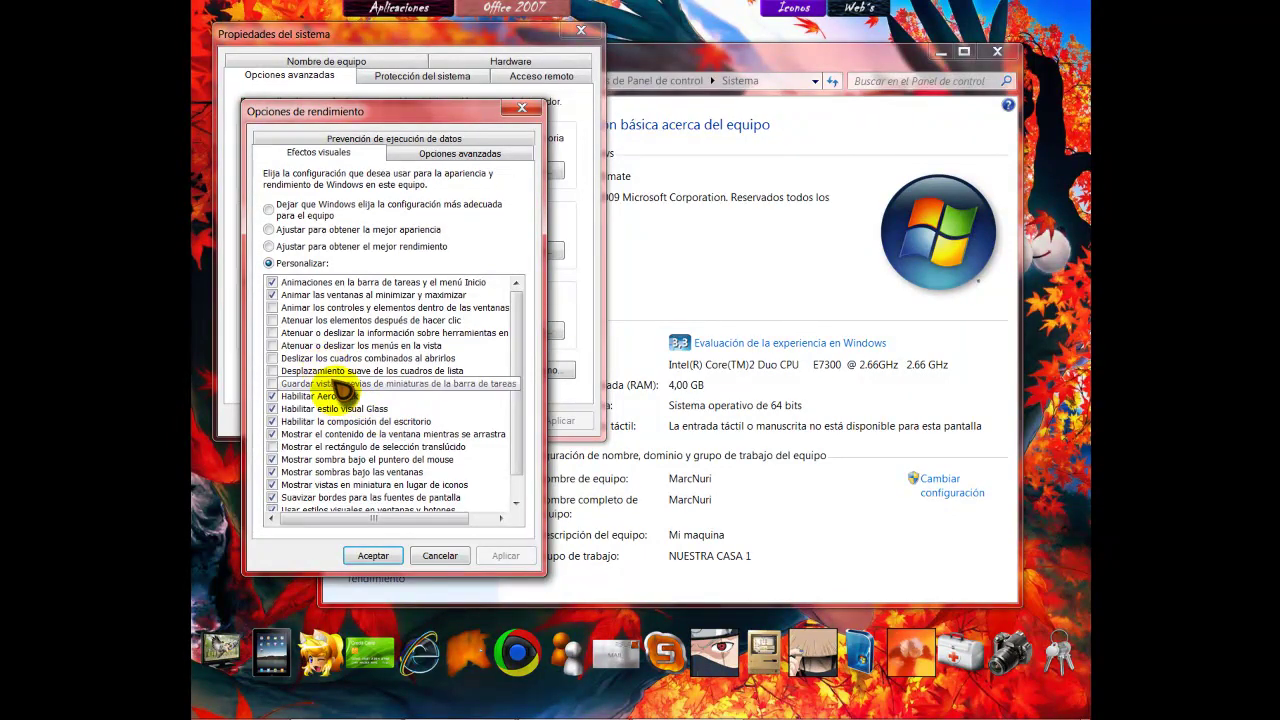
{"action": "left_click", "coordinate": [476, 157]}
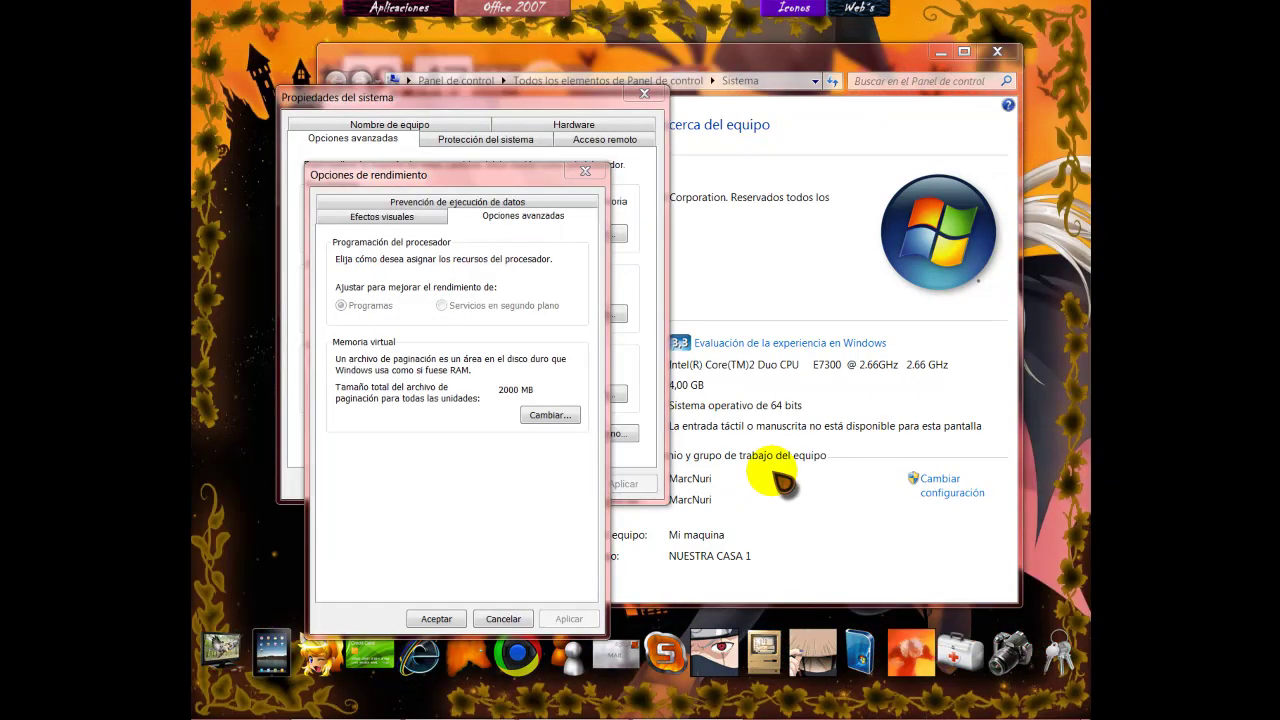
{"action": "left_click", "coordinate": [550, 416]}
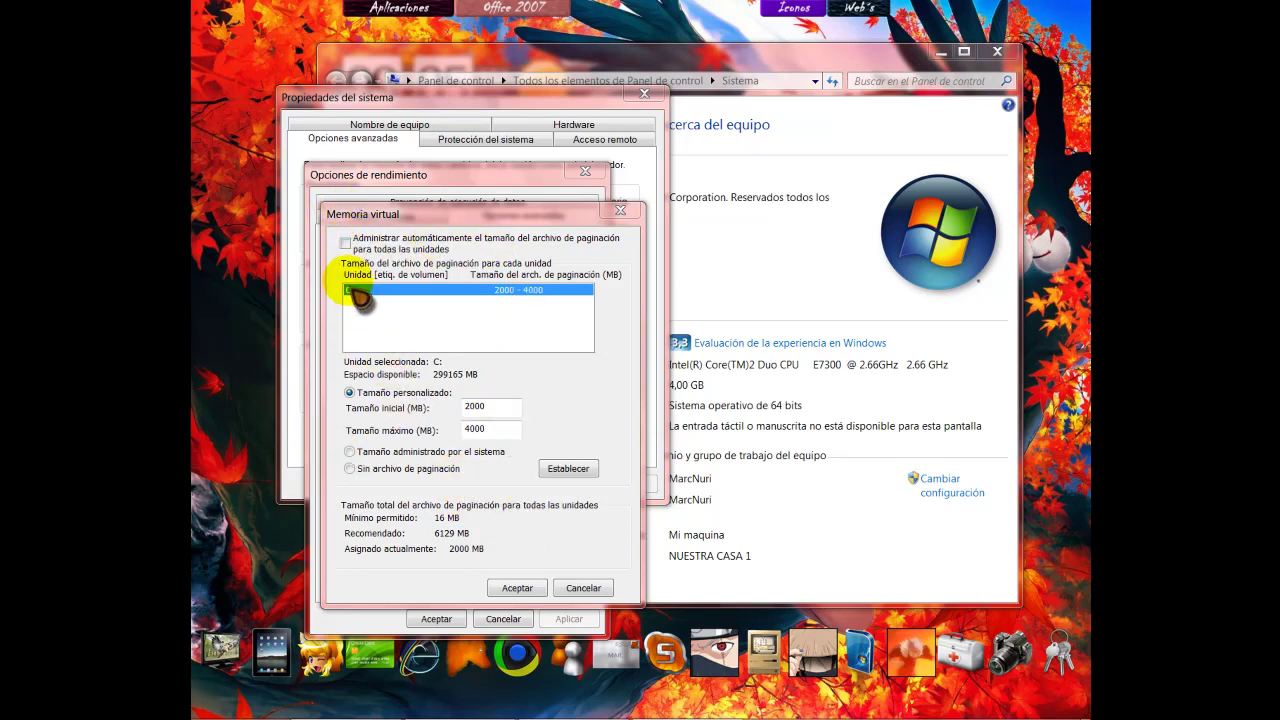
- Toggle automatic paging file management on and back off, and enter 4000 MB as the custom maximum size for drive C:
{"action": "left_click", "coordinate": [347, 243]}
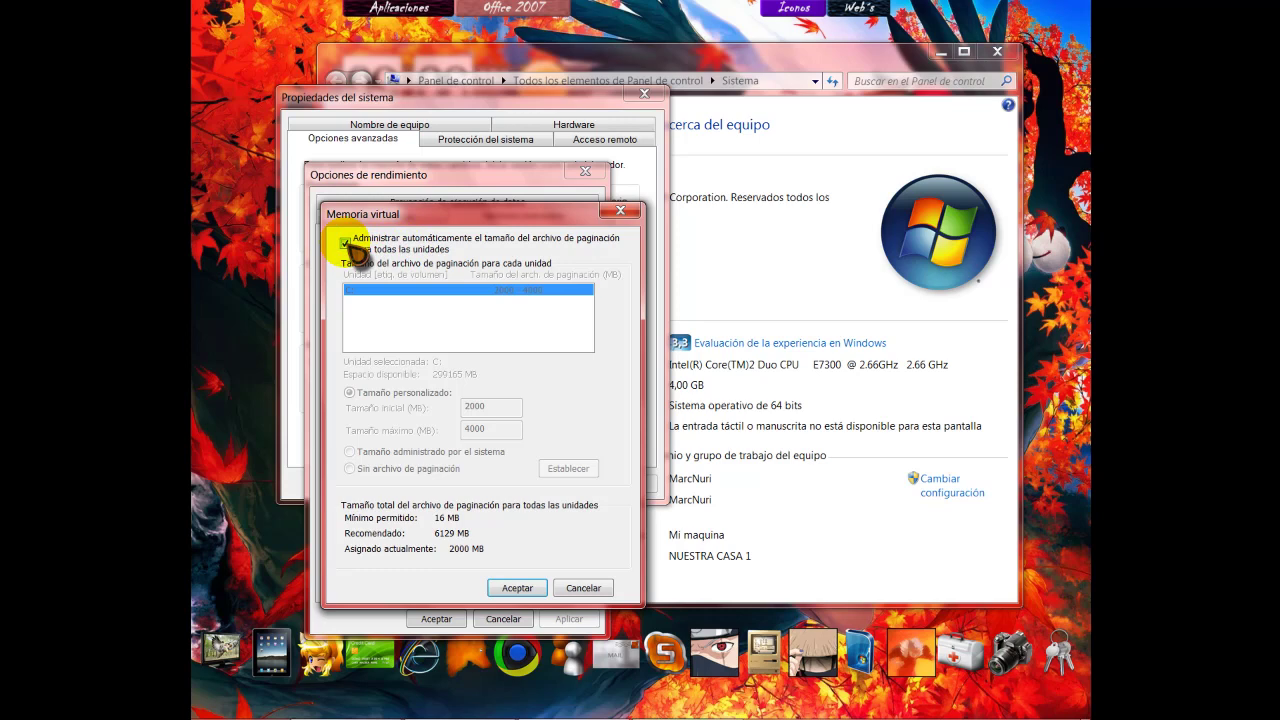
{"action": "left_click", "coordinate": [348, 244]}
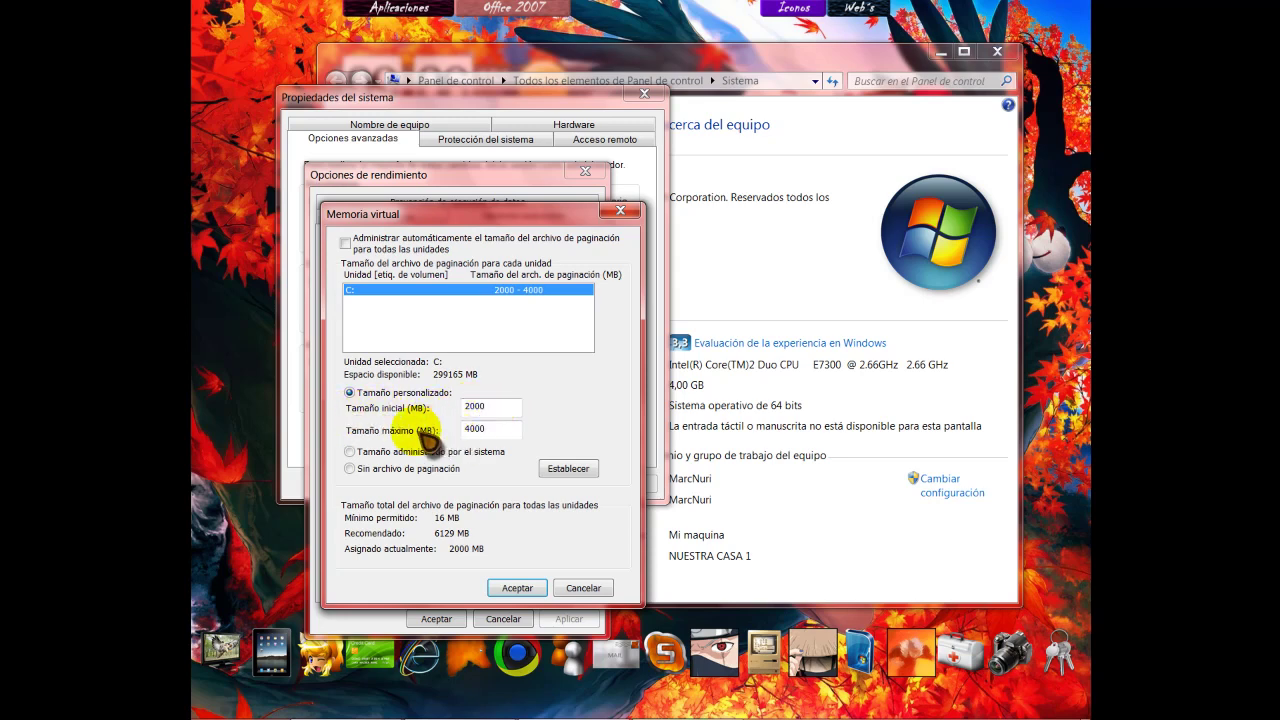
{"action": "left_click", "coordinate": [493, 425]}
{"action": "type", "text": "40"}
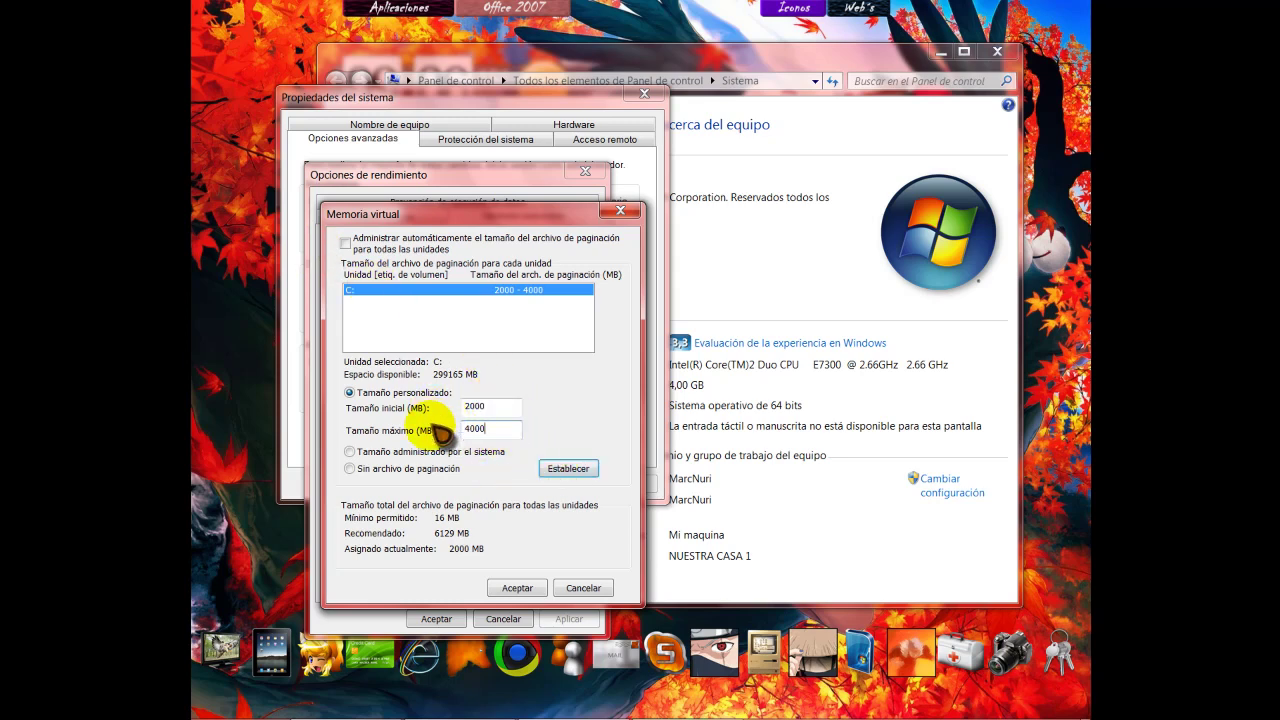
{"action": "left_click", "coordinate": [576, 484]}
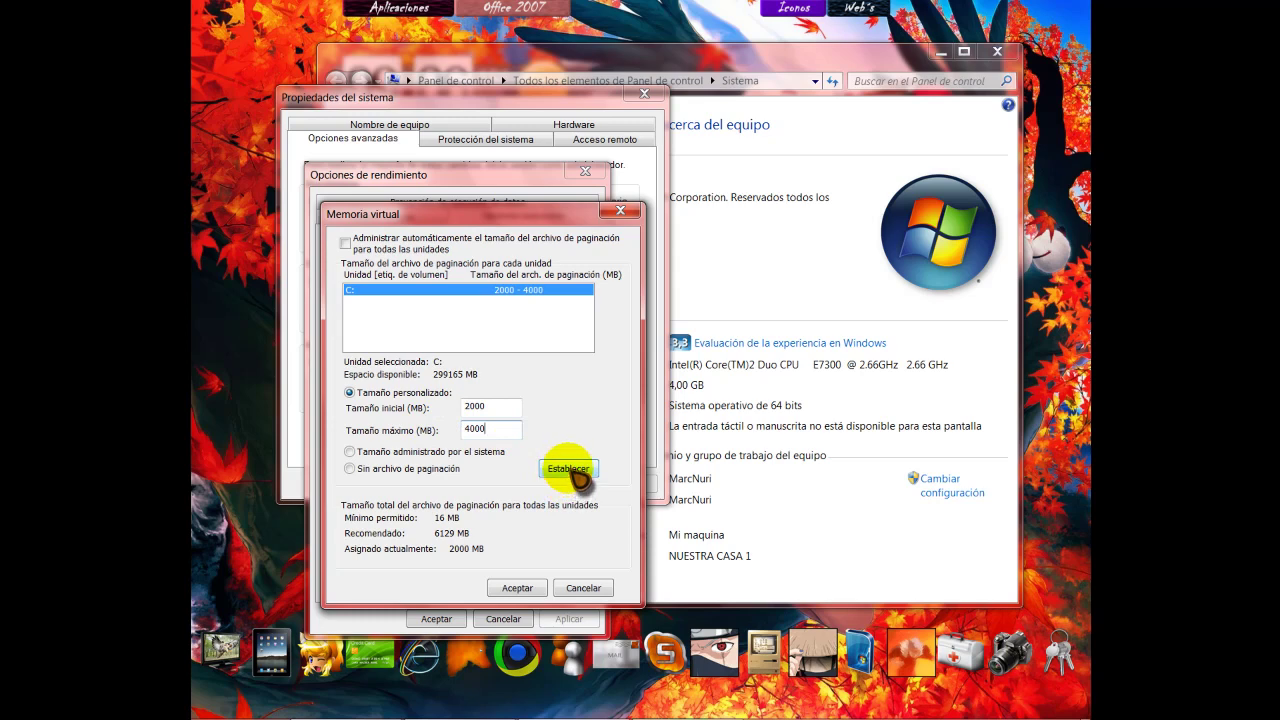
{"action": "left_click", "coordinate": [729, 443]}
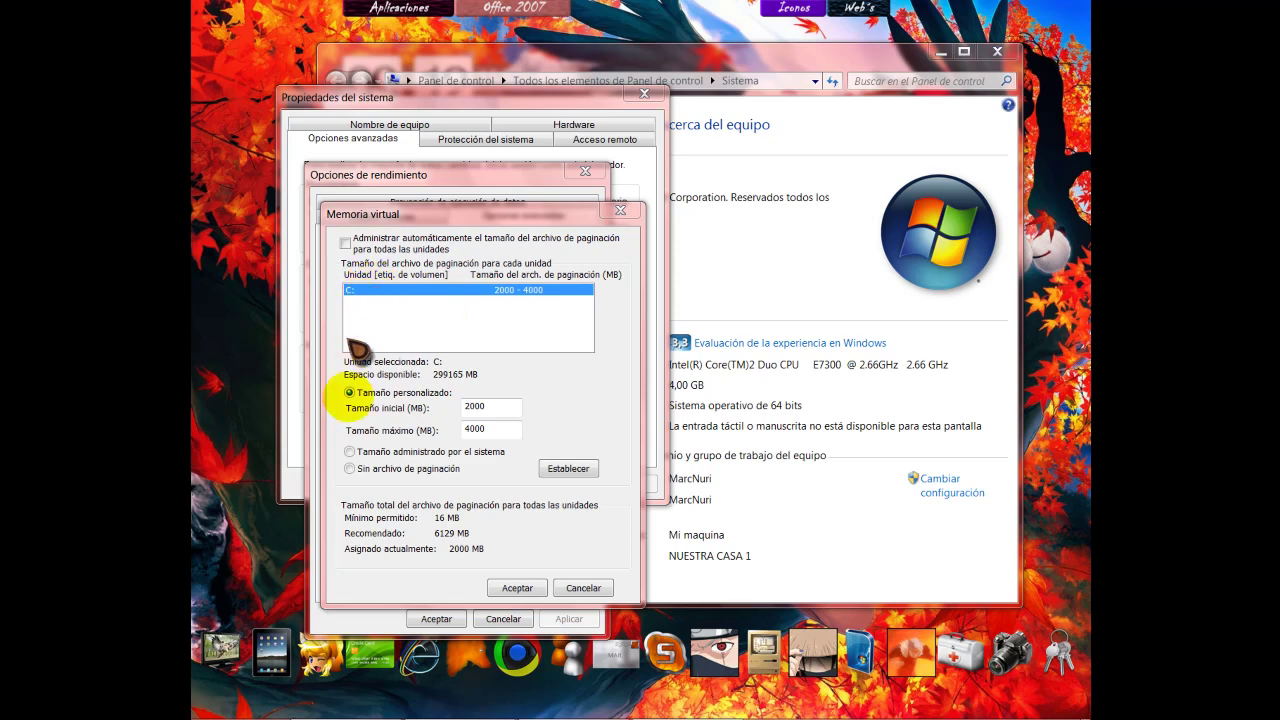
- Choose "Sin archivo de paginación" for drive C: and cancel the virtual memory changes
{"action": "left_click", "coordinate": [352, 469]}
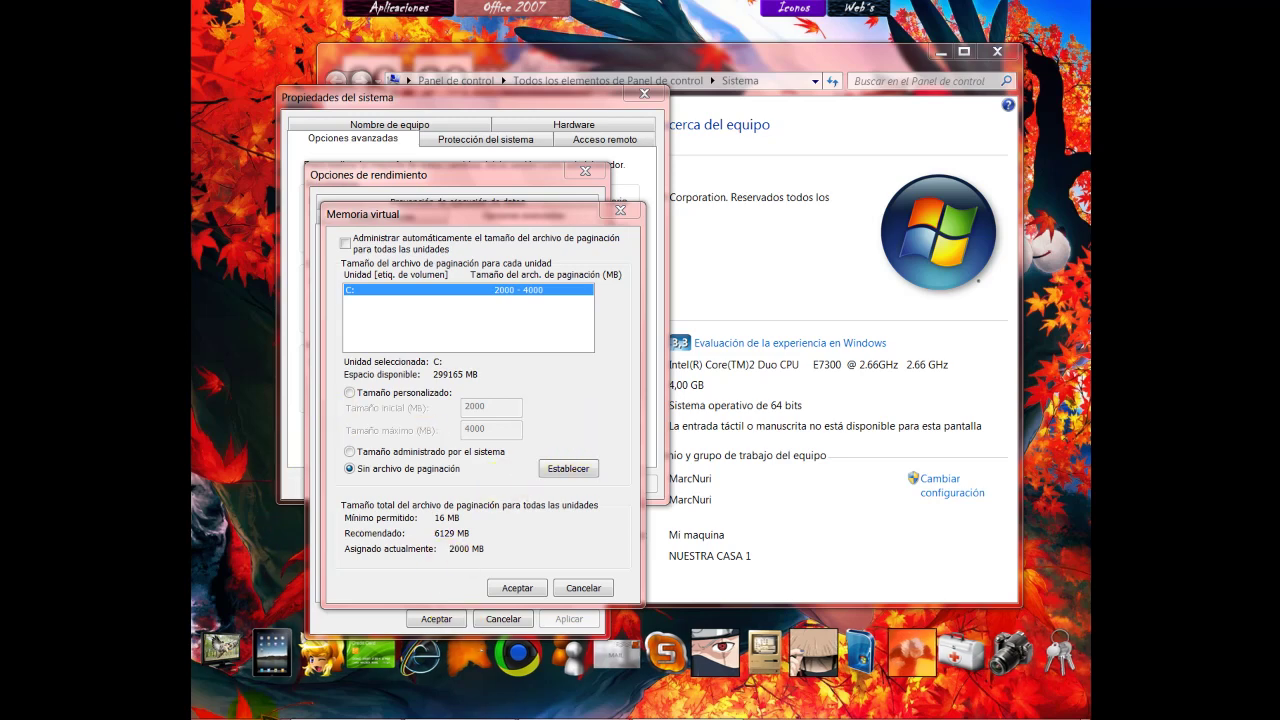
{"action": "mouse_move", "coordinate": [212, 716]}
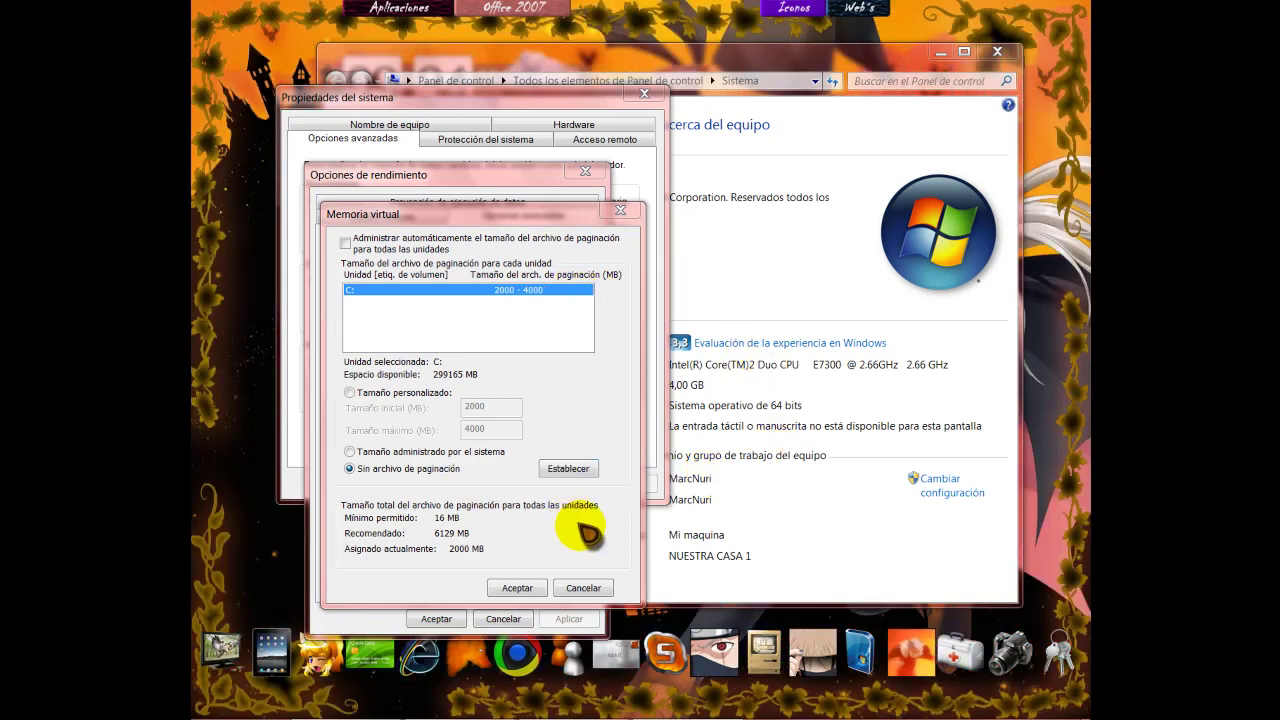
{"action": "left_click", "coordinate": [590, 589]}
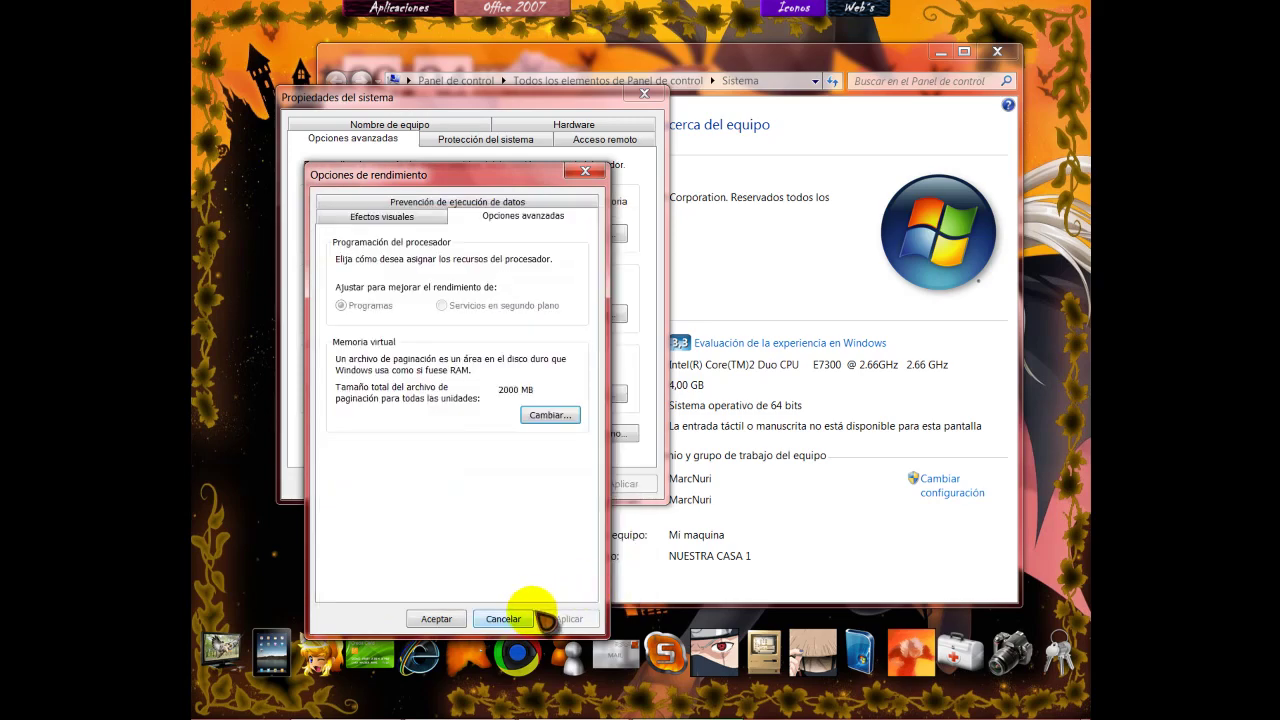